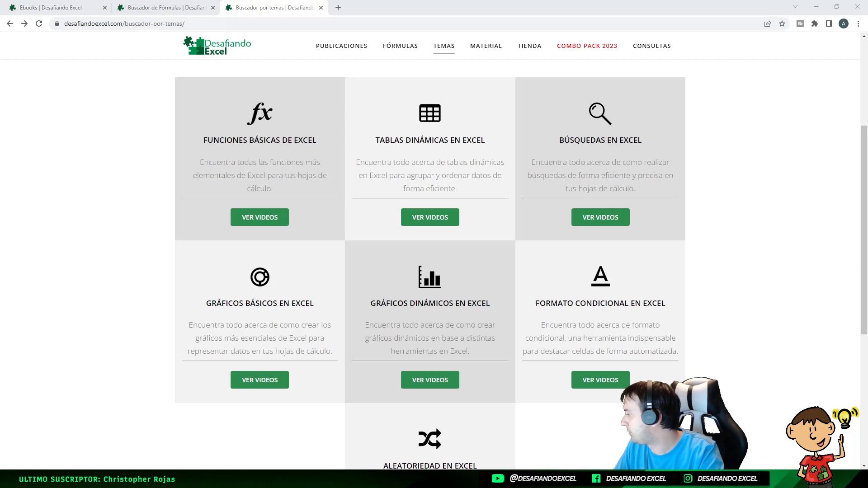
drag(0, 59, 545, 104)
click(769, 112)
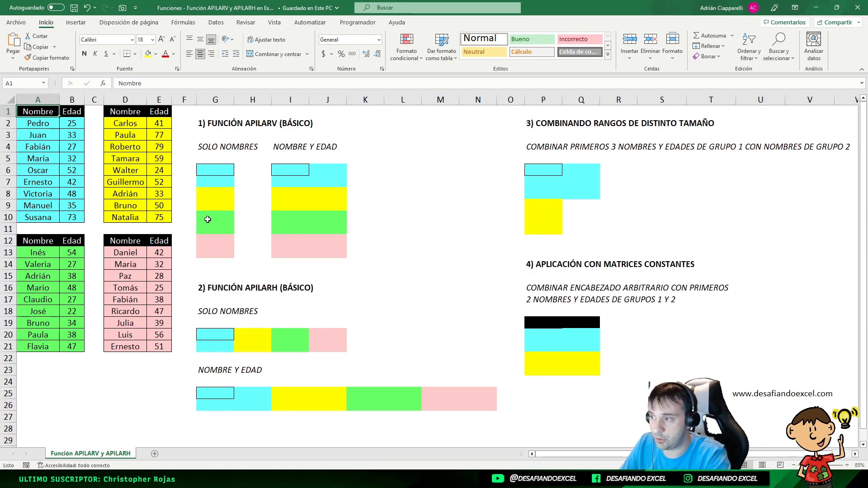
Step: Enter =APILARV(A2:A3;D2:D3;A13:A14;D13:D14) in G6 to stack the first two names of all four groups vertically
click(209, 169)
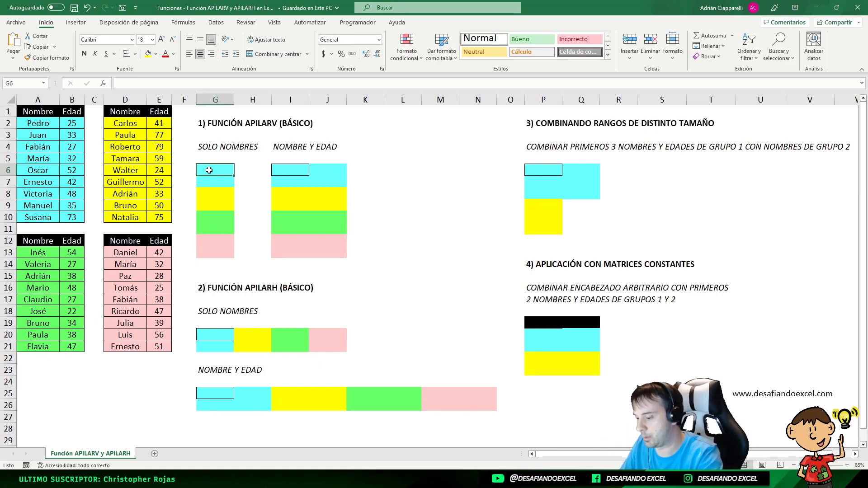
text(=)
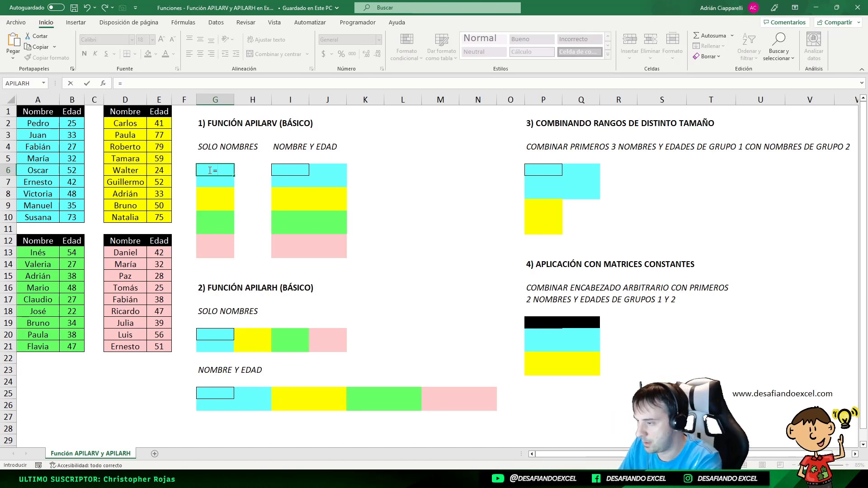
text(APILAR)
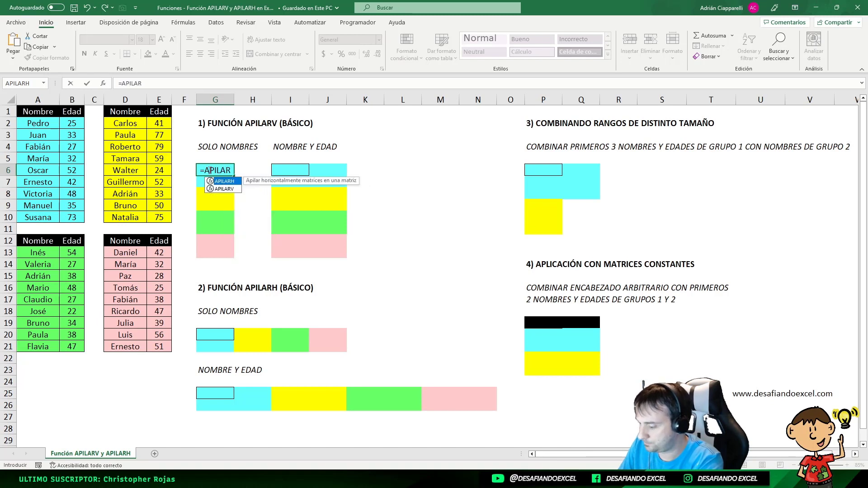
text(V()
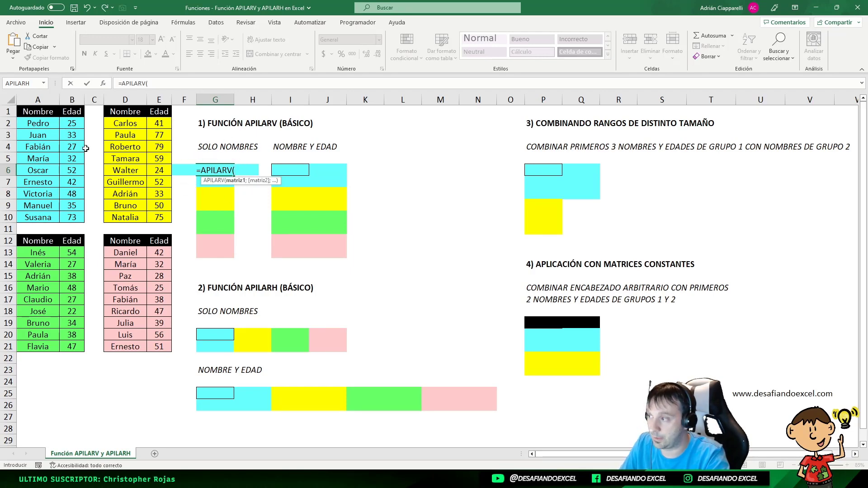
drag(40, 123, 35, 140)
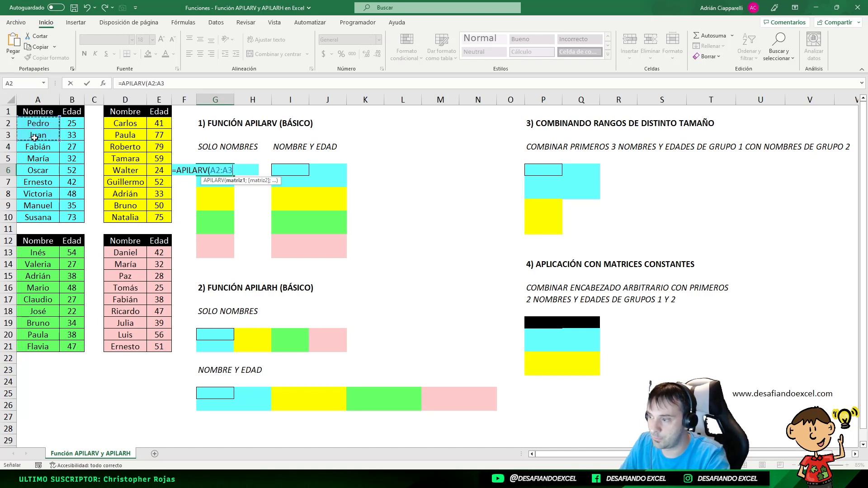
text(;)
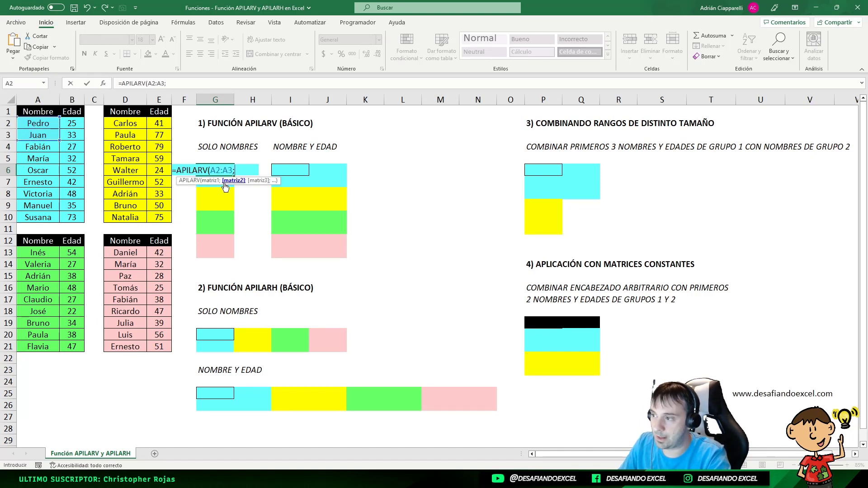
drag(123, 126, 146, 139)
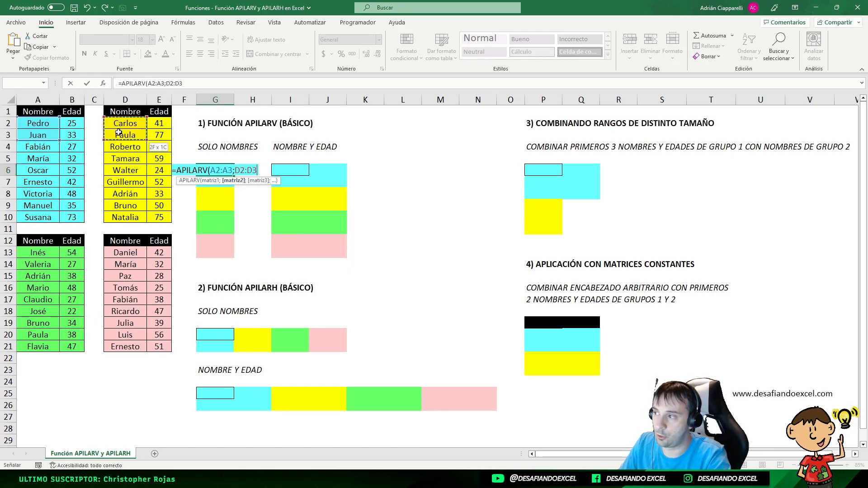
text(;)
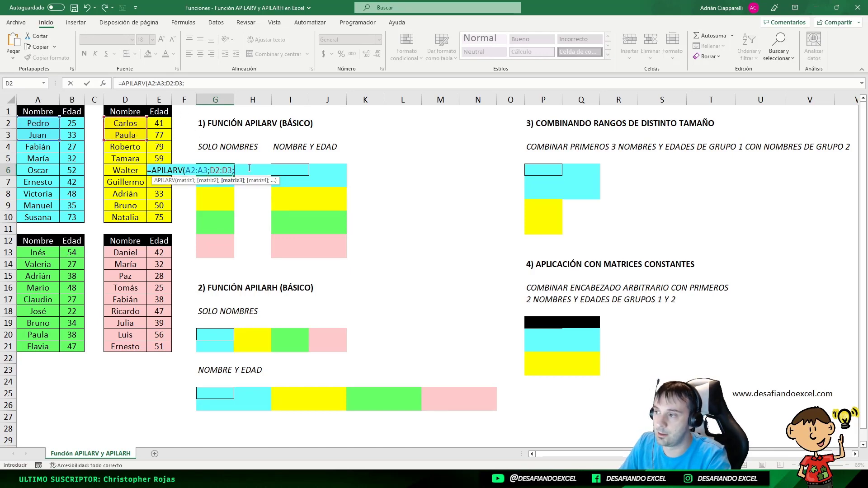
drag(39, 252, 41, 263)
text(;)
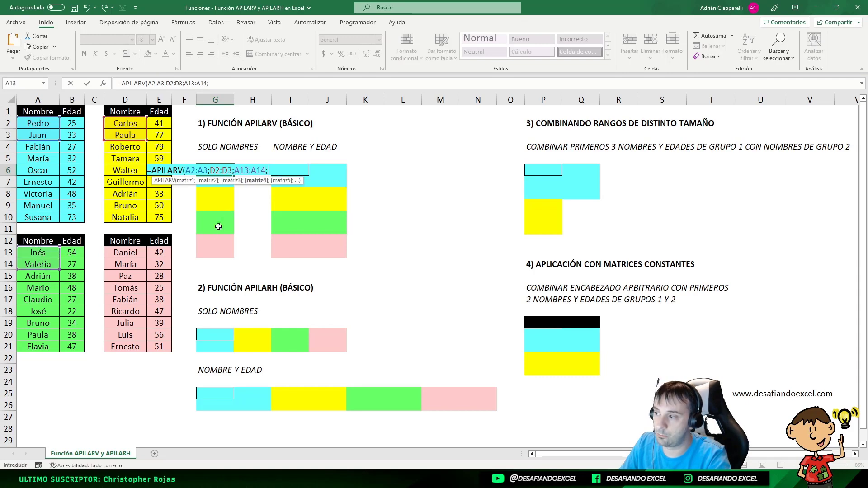
drag(128, 252, 128, 264)
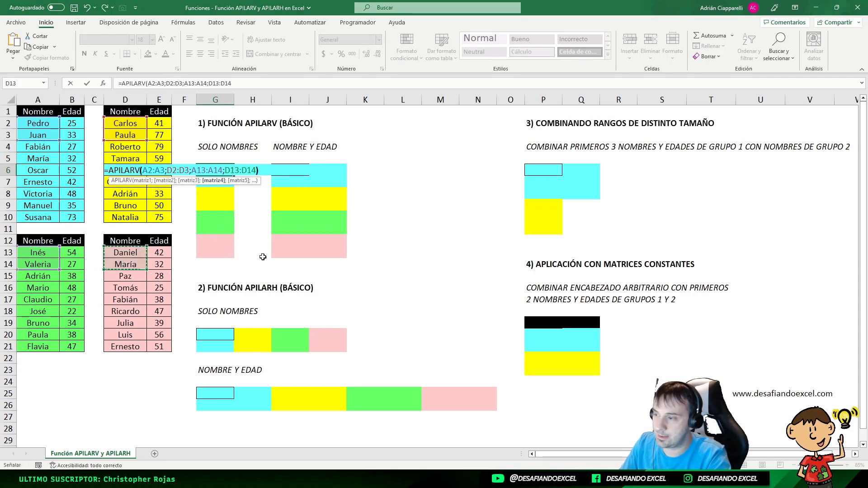
text())
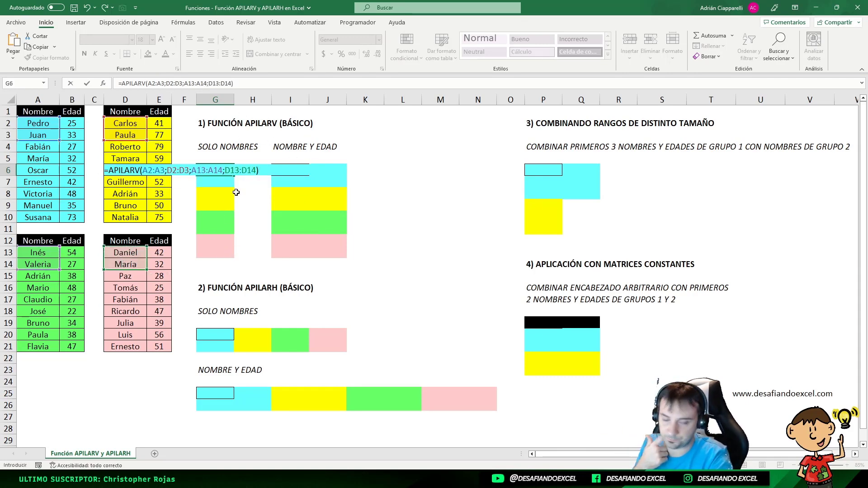
key(Return)
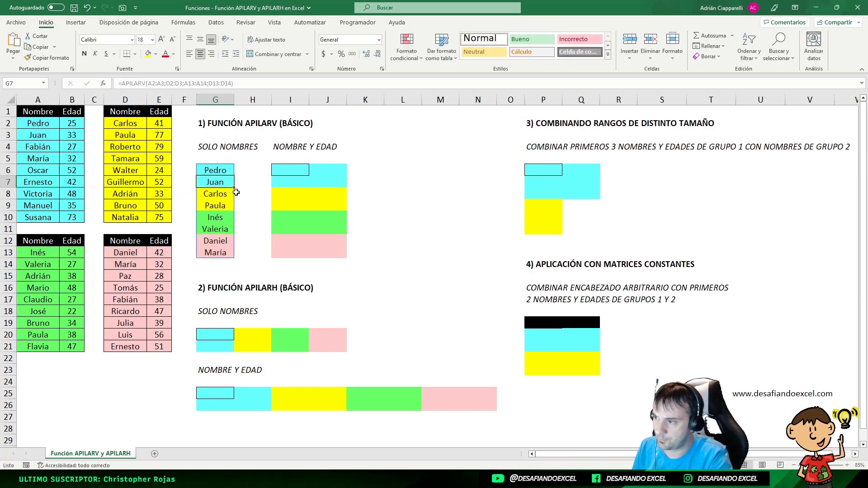
Step: Examine the ranges used by the APILARV formula in G6 without changing it
click(228, 171)
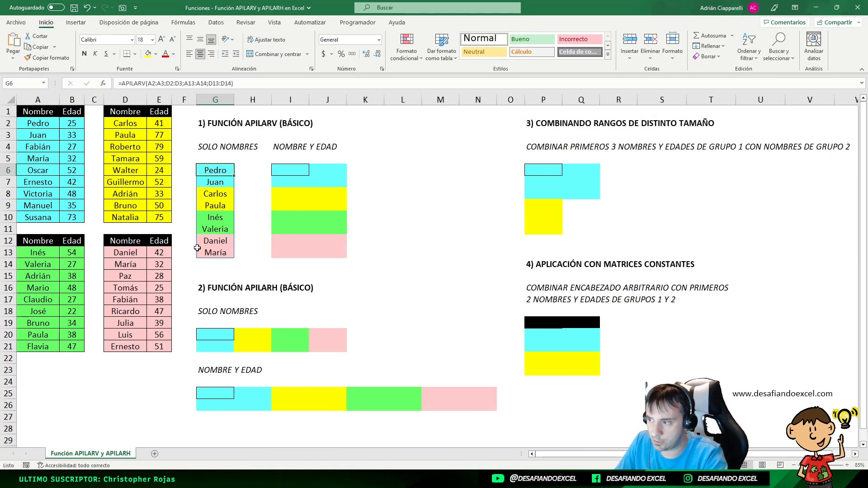
double_click(209, 174)
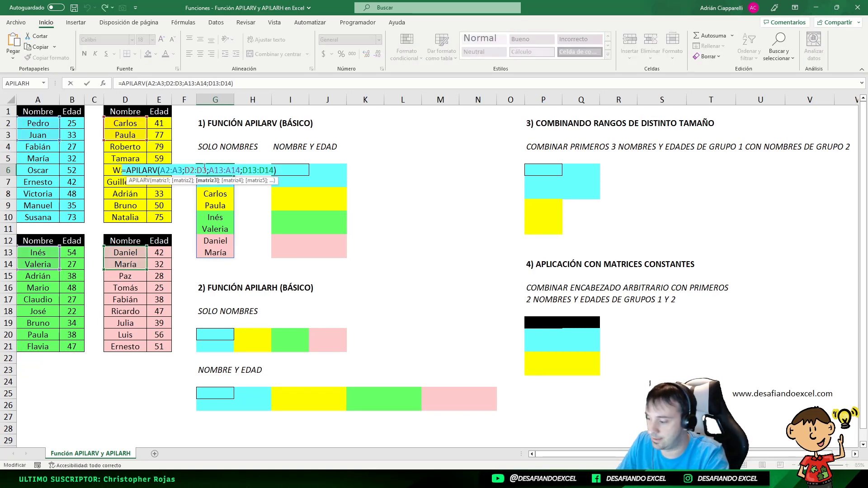
key(Escape)
Step: Block the stacked name list by entering F in its cell G9, and clear that entry after inspecting G6
click(216, 204)
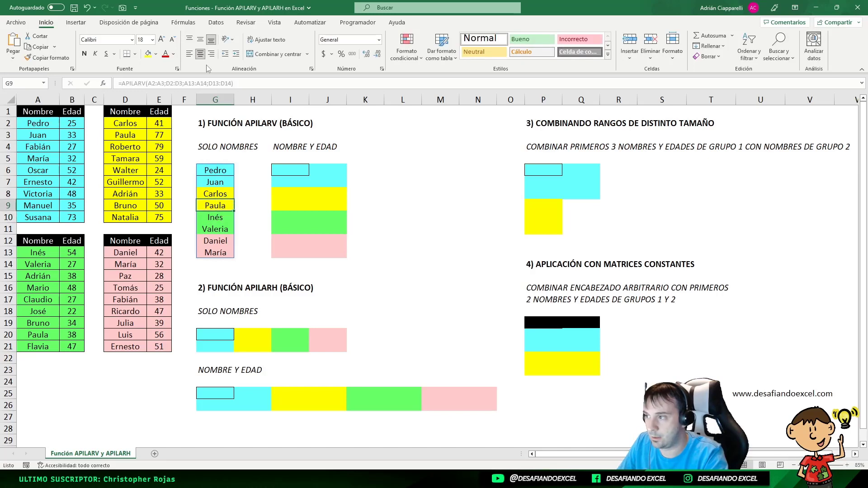
key(BackSpace)
click(288, 214)
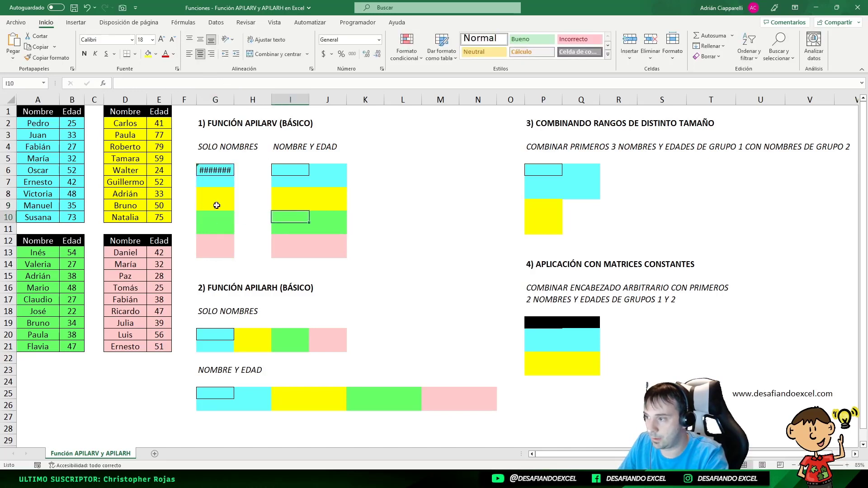
click(208, 168)
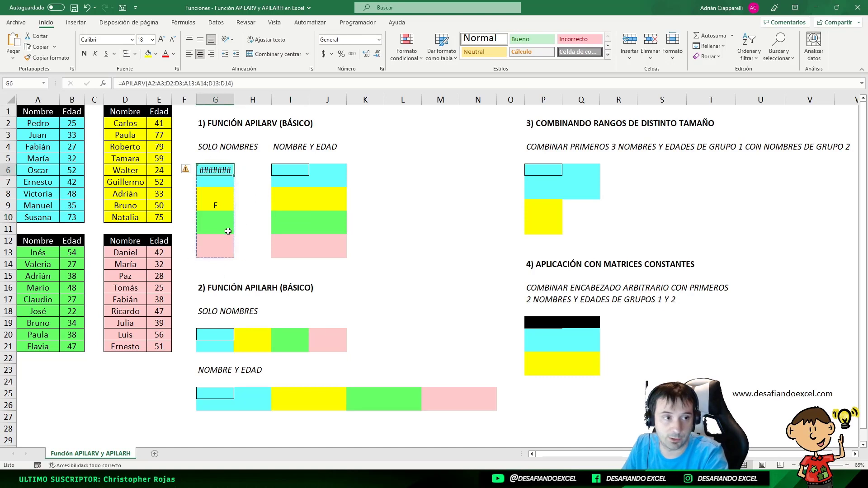
click(220, 208)
key(Delete)
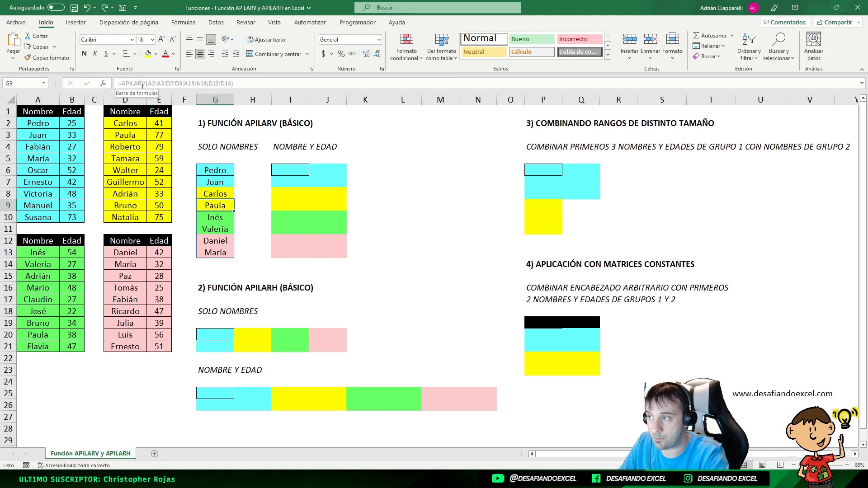
click(209, 169)
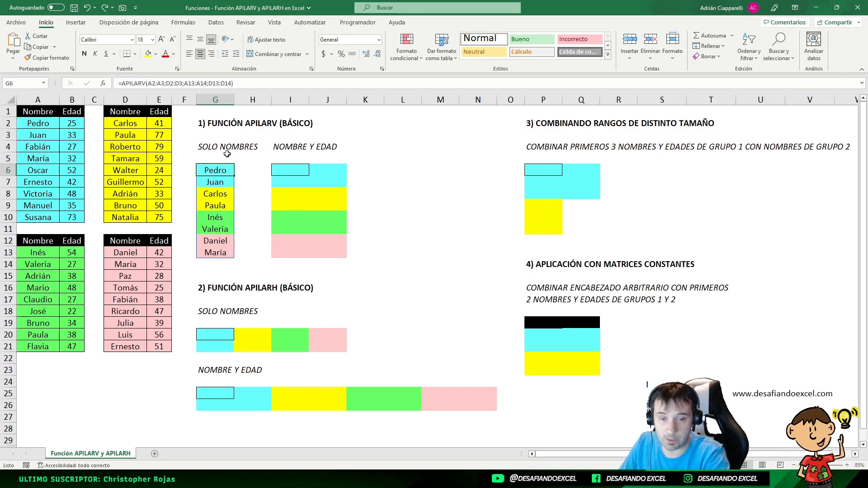
text(=APILARV()
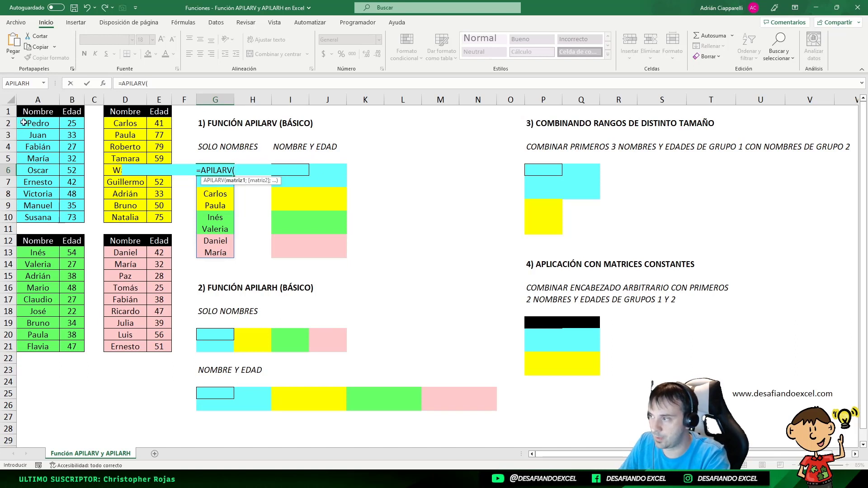
drag(36, 123, 69, 128)
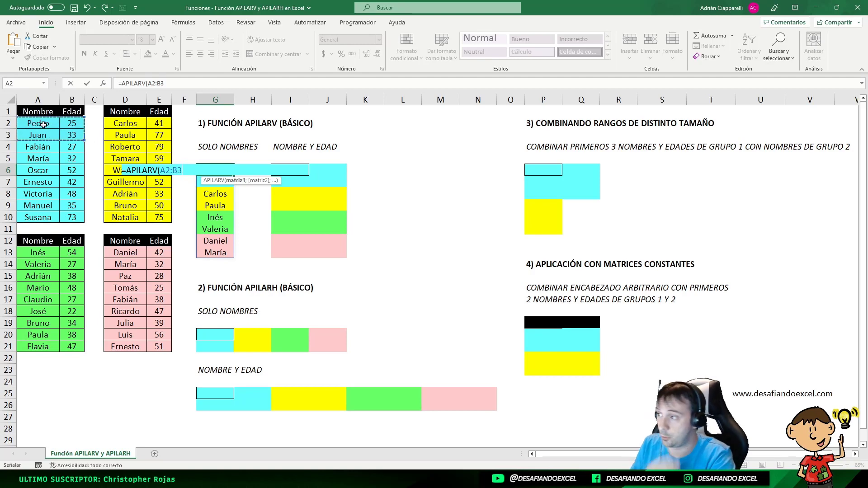
text(;)
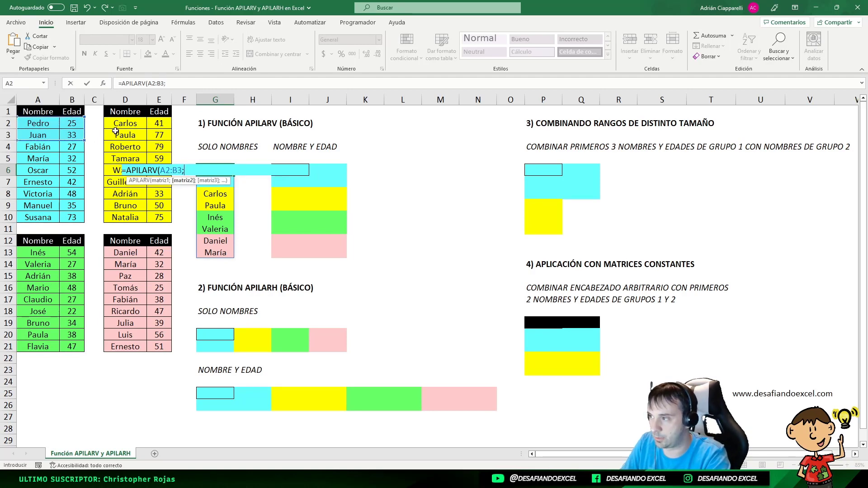
drag(117, 125, 159, 135)
text(;)
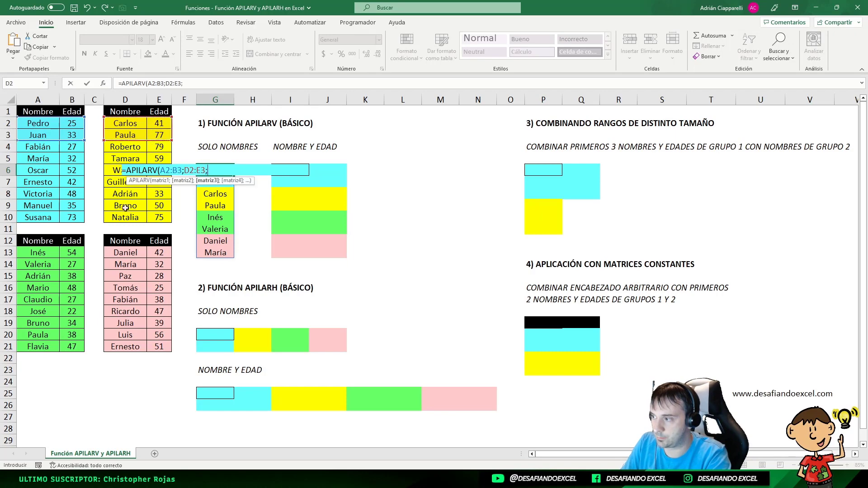
drag(35, 253, 154, 265)
text(;)
click(115, 253)
text())
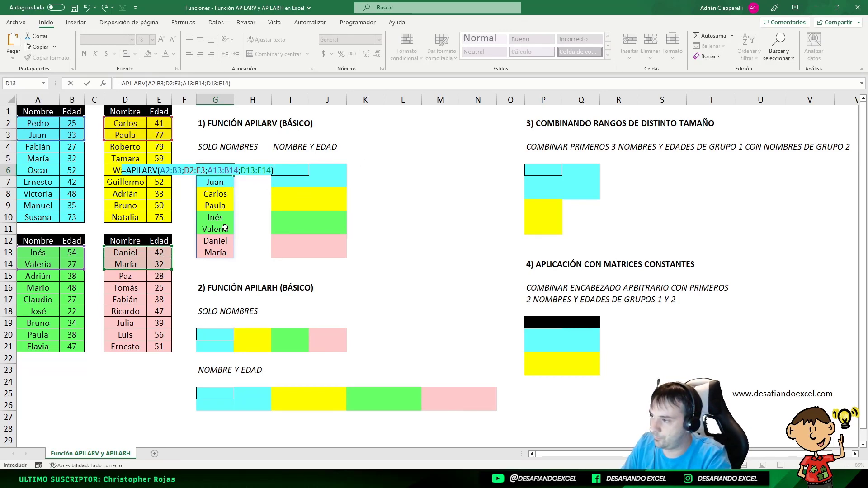
key(Return)
key(ctrl+z)
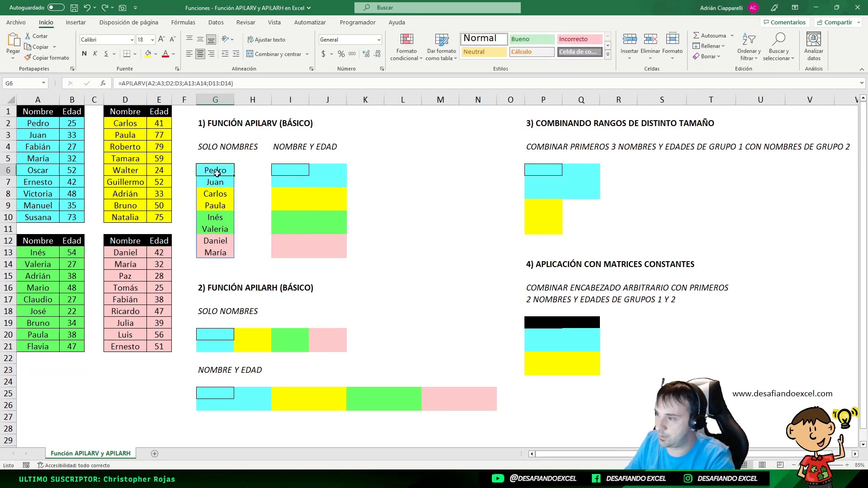
Step: Enter =APILARV(A2:B3;D2:E3;A13:B14;D13:E14) in I6 to stack the first two names and ages of each group vertically
click(289, 171)
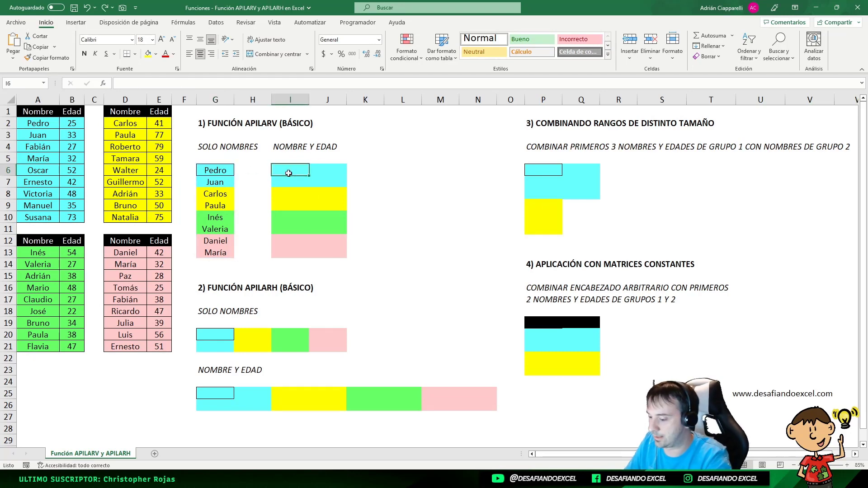
text(=APILARV()
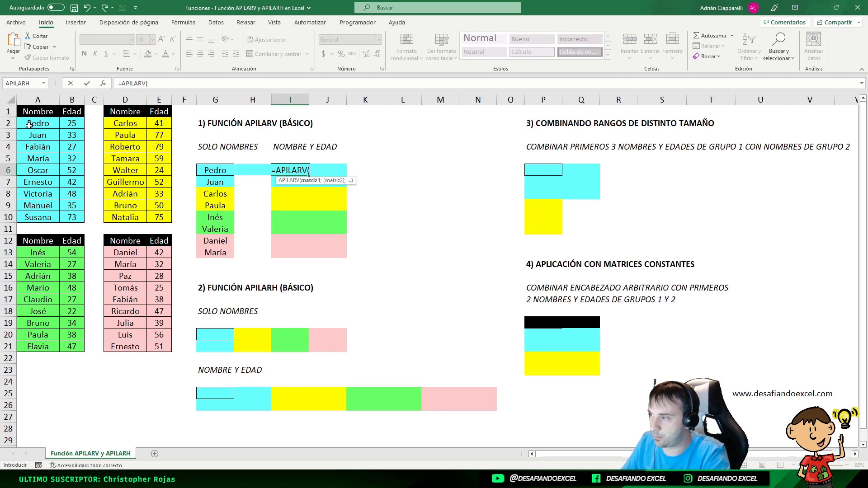
drag(27, 126, 73, 134)
text(;)
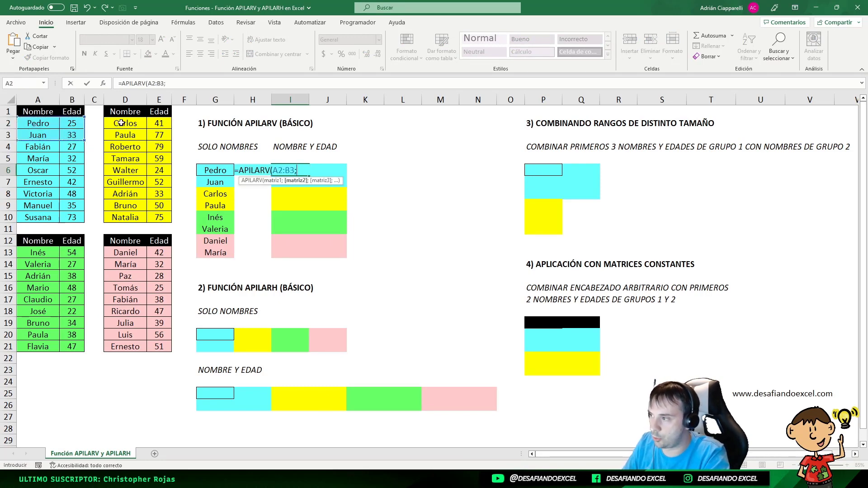
drag(121, 123, 158, 135)
text(;)
click(41, 252)
drag(40, 253, 150, 261)
text(;)
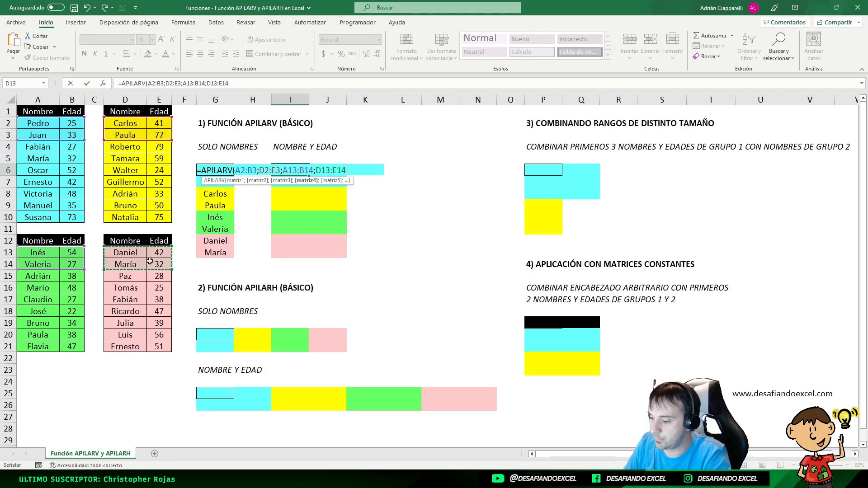
text())
key(Return)
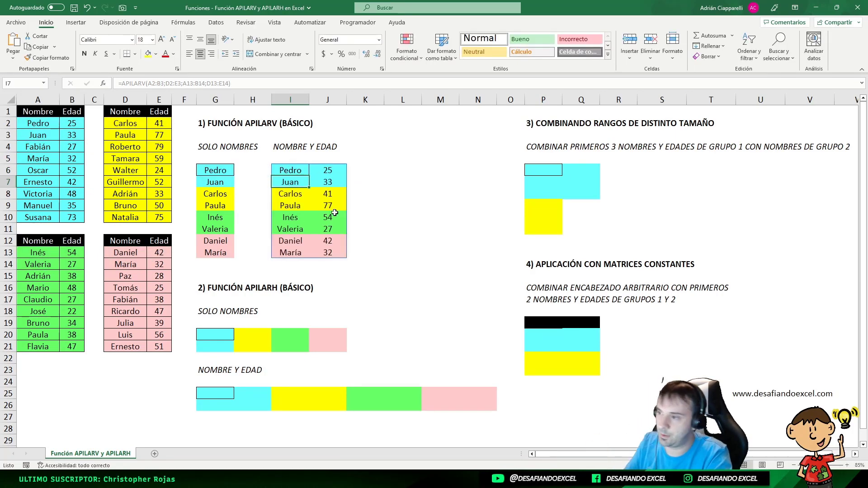
click(299, 170)
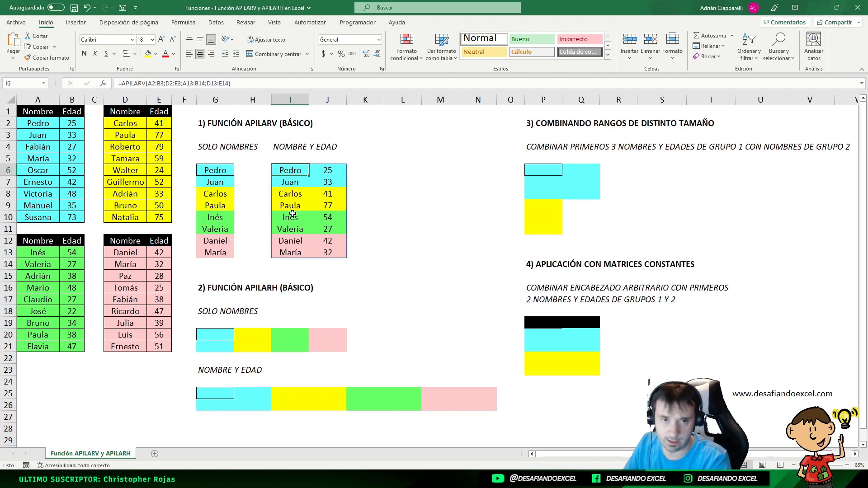
Step: Enter =APILARH(A2:A3;D2:D3;A13:A14;D13:D14) in G20 to place the first two names of all four groups side by side
click(223, 286)
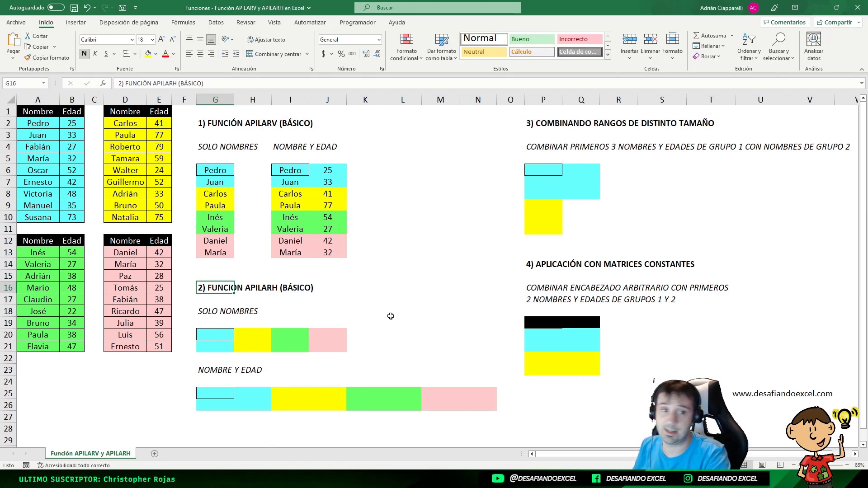
click(209, 334)
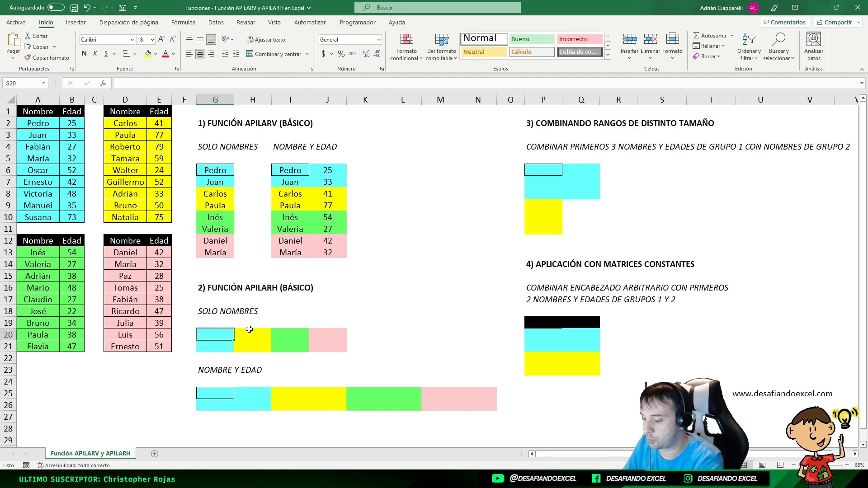
text(=)
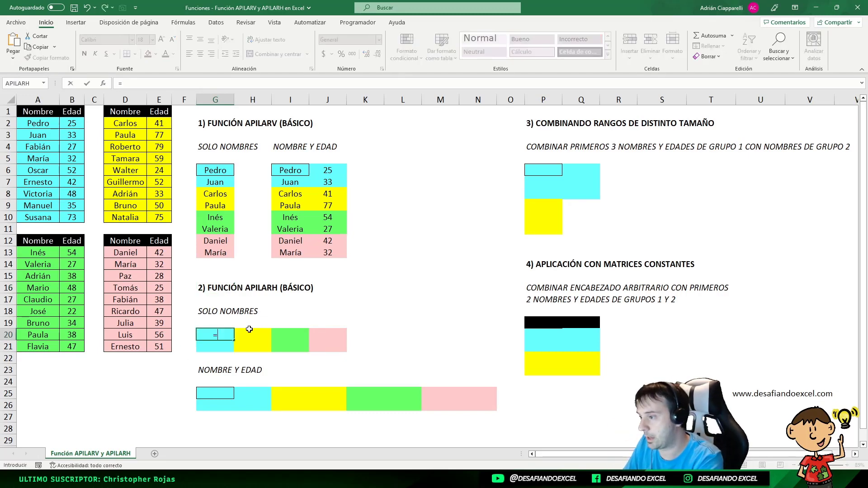
text(APILARH()
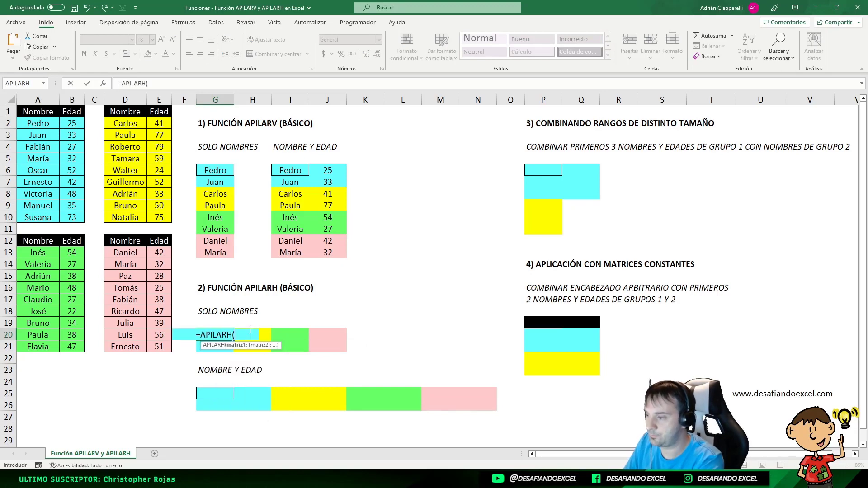
drag(45, 121, 48, 134)
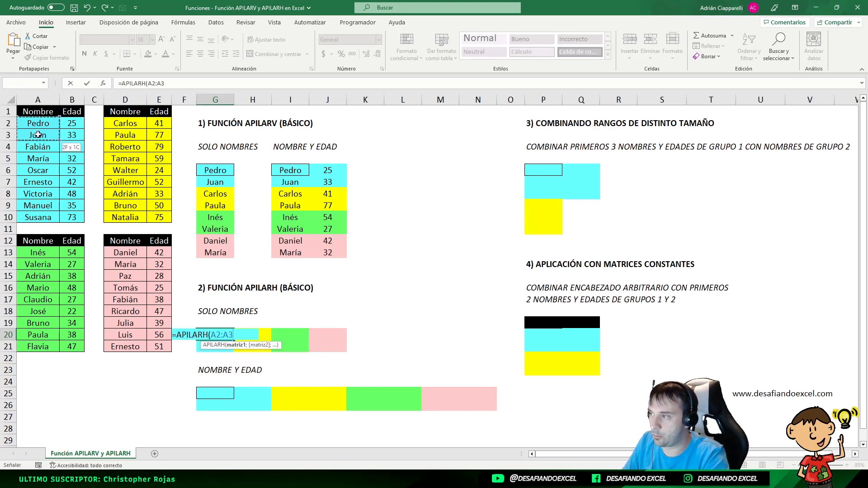
text(;)
drag(123, 123, 124, 135)
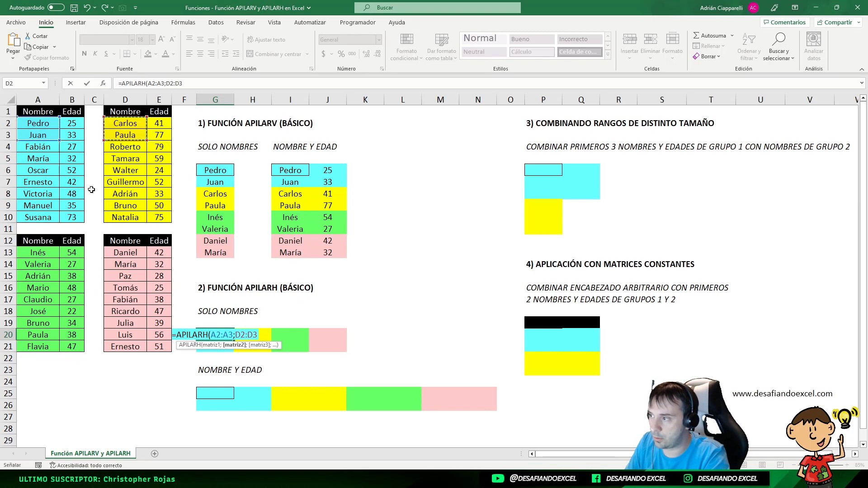
text(;)
drag(38, 253, 43, 262)
text(;)
drag(123, 253, 124, 265)
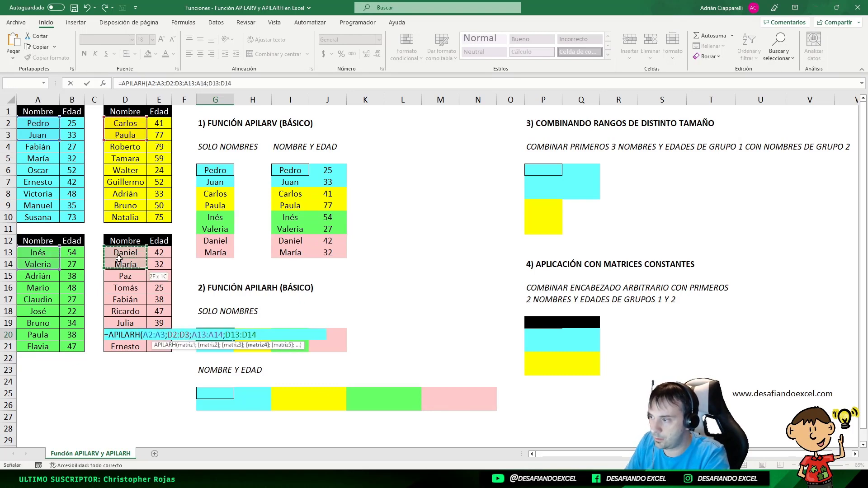
text())
key(Return)
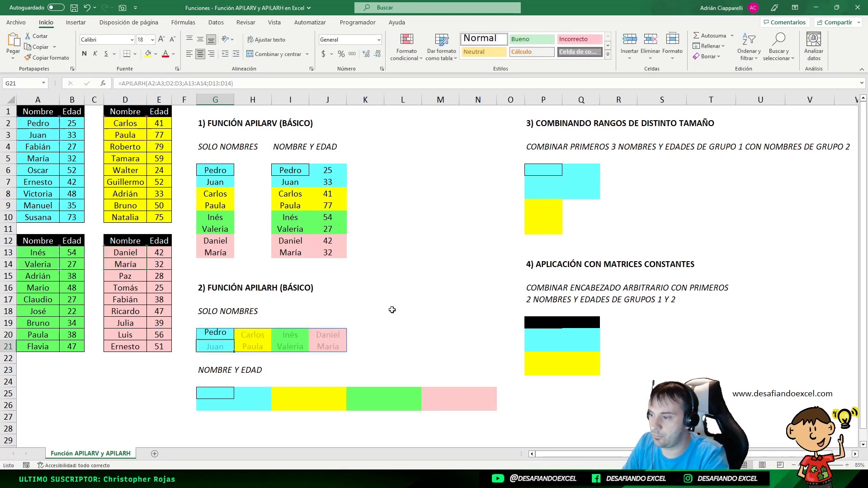
click(220, 333)
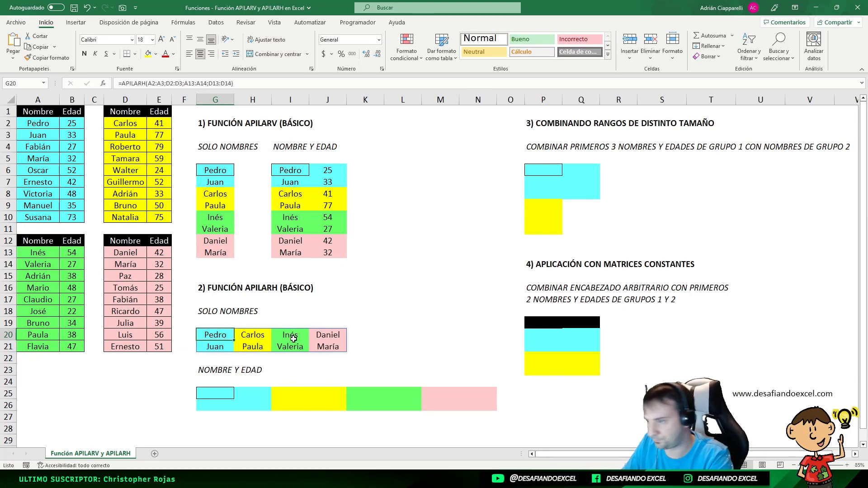
Step: Enter =APILARH(A2:B3;D2:E3;A13:B14;D13:E14) in G25 to join the first two names and ages of each group horizontally
click(221, 390)
text(=)
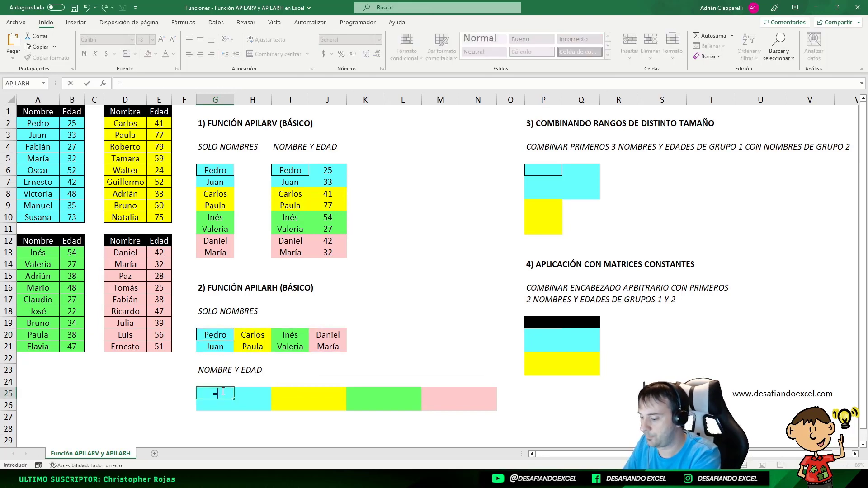
text(APILARH()
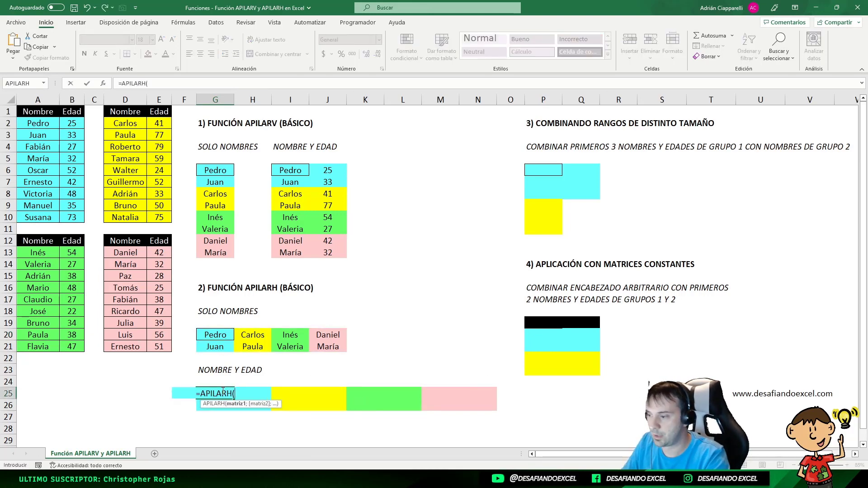
drag(58, 123, 70, 135)
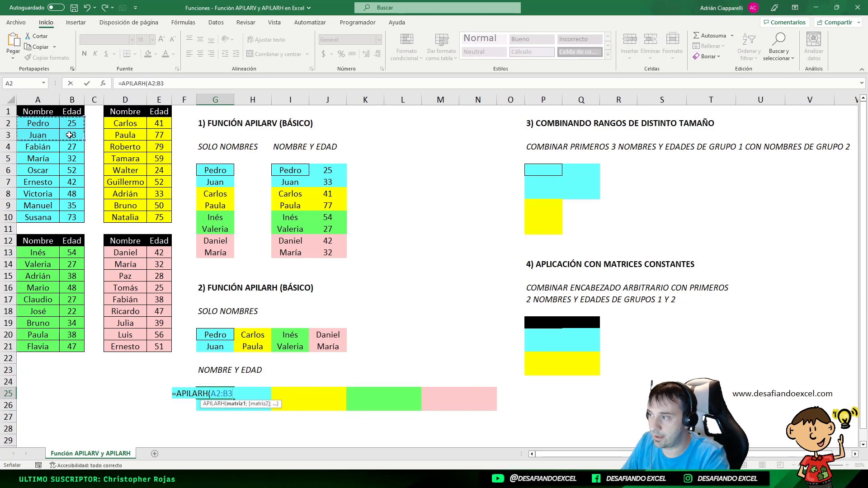
text(;)
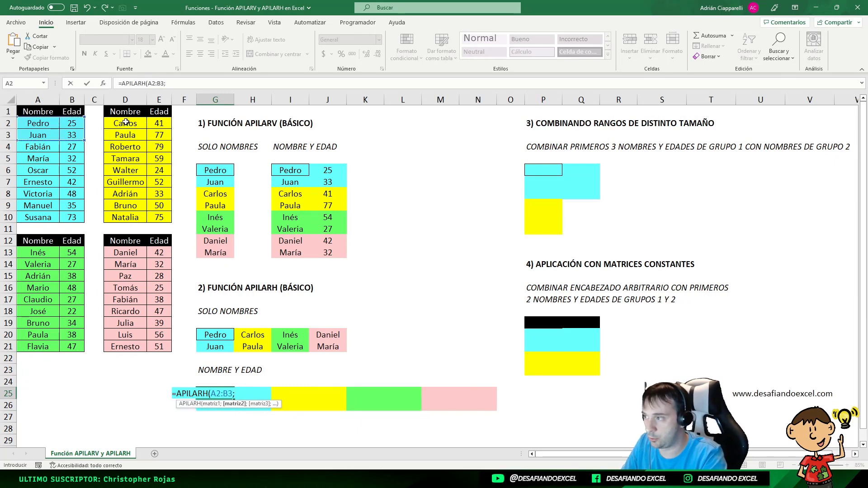
drag(126, 122, 154, 134)
text(;)
drag(38, 252, 155, 265)
text(;)
text())
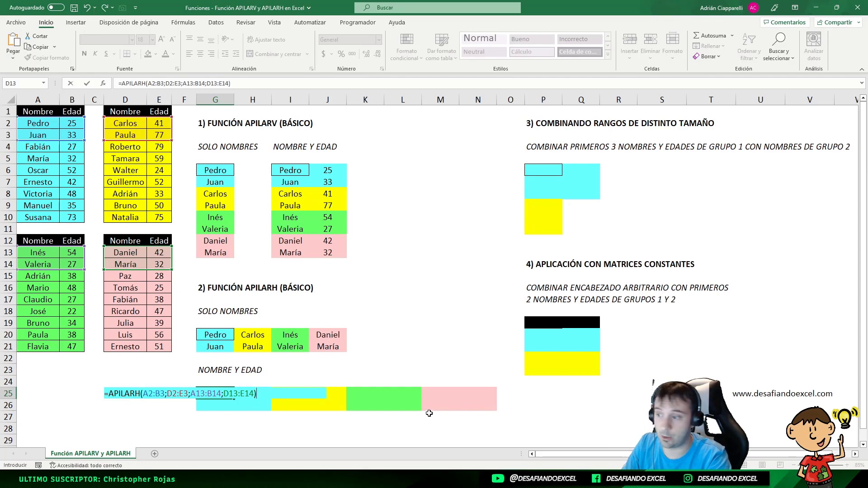
key(Return)
click(218, 398)
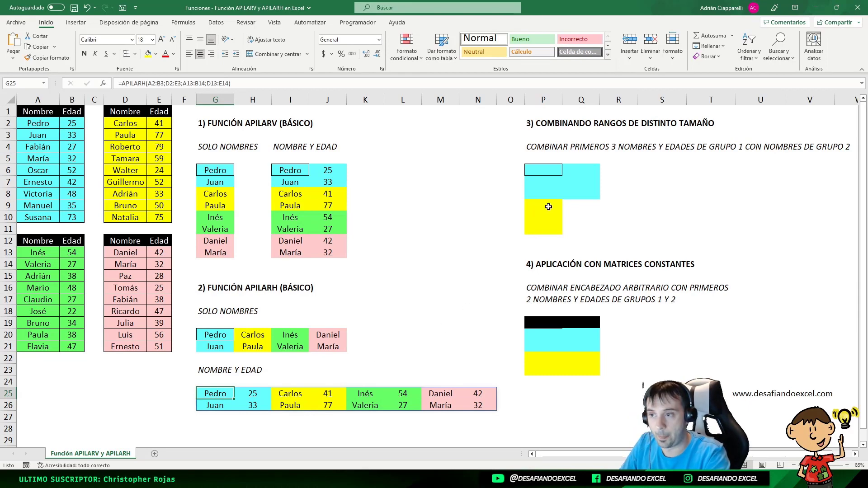
Step: Enter =APILARV(A2:B4;D2:D4) in P6 to stack group 1's first three names and ages over group 2's first three names
click(530, 124)
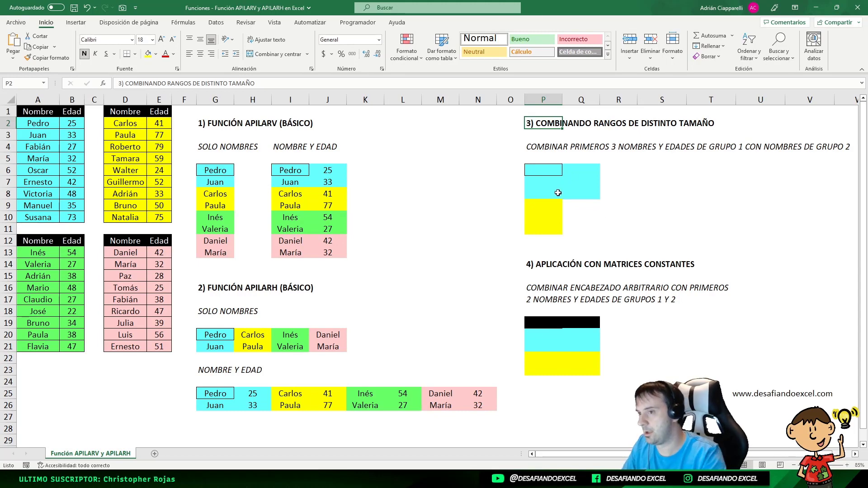
click(553, 173)
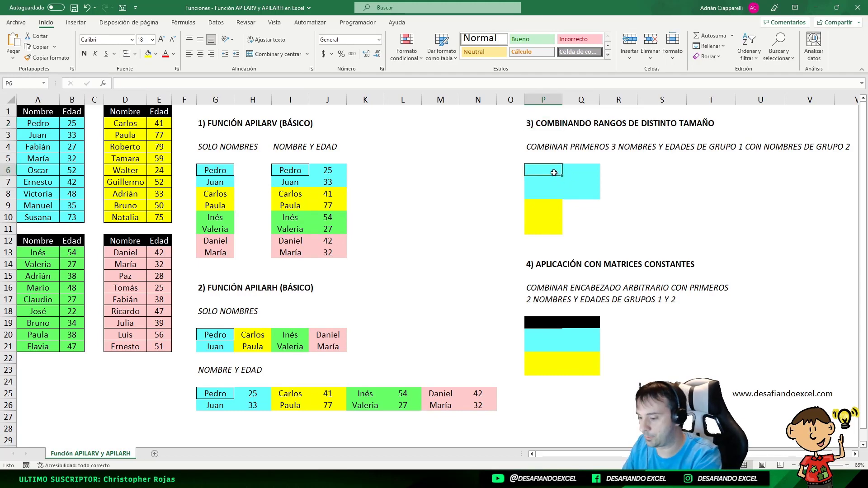
text(=)
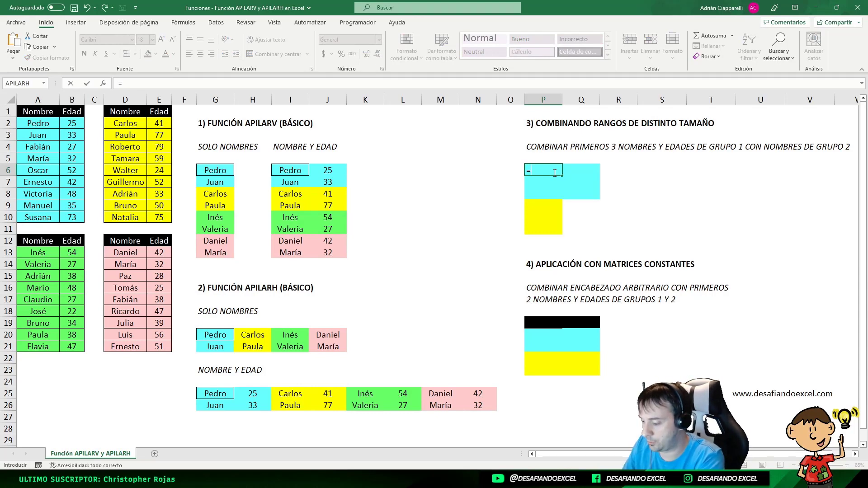
text(APILARV()
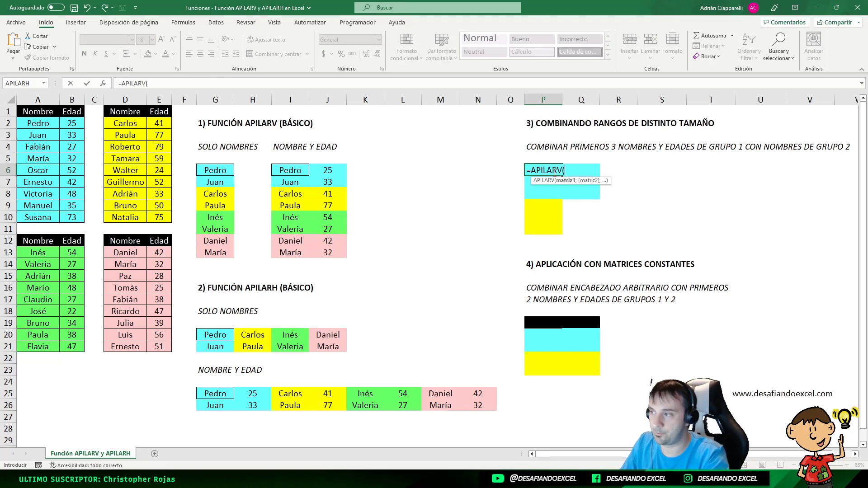
drag(27, 122, 69, 144)
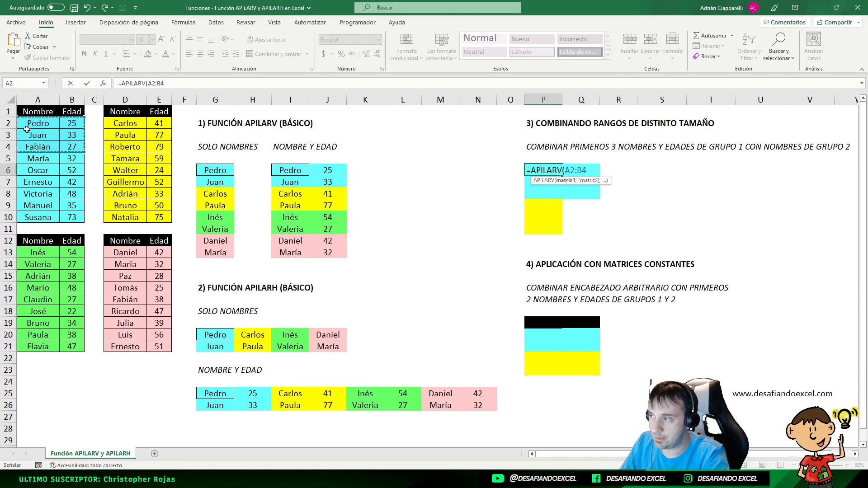
text(;)
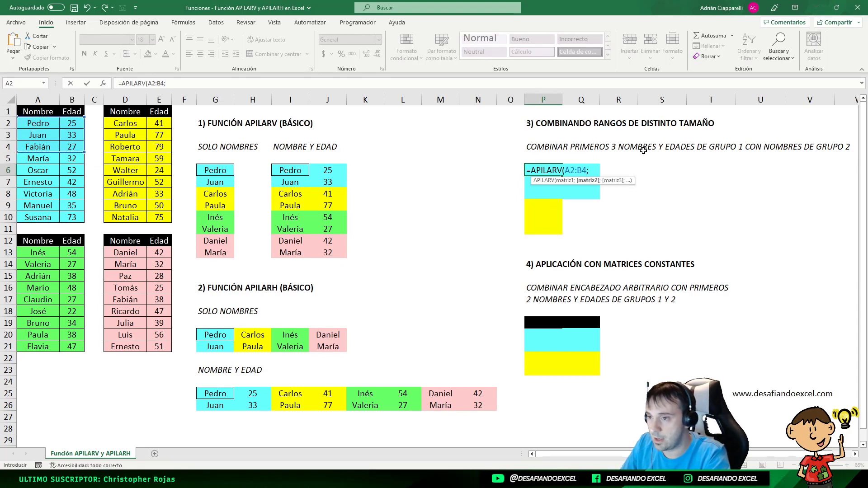
drag(118, 123, 136, 145)
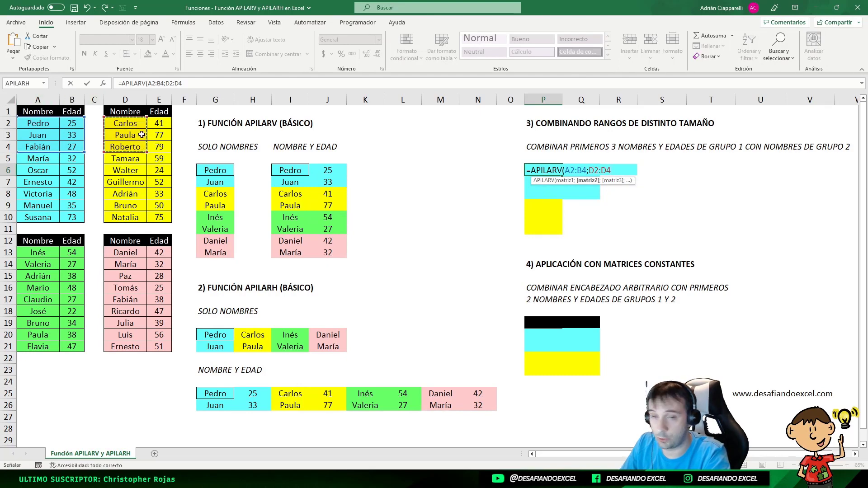
text())
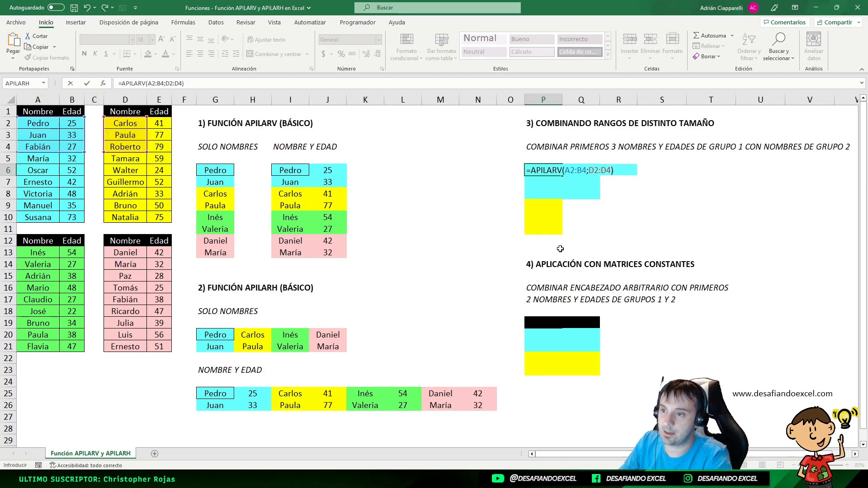
key(Return)
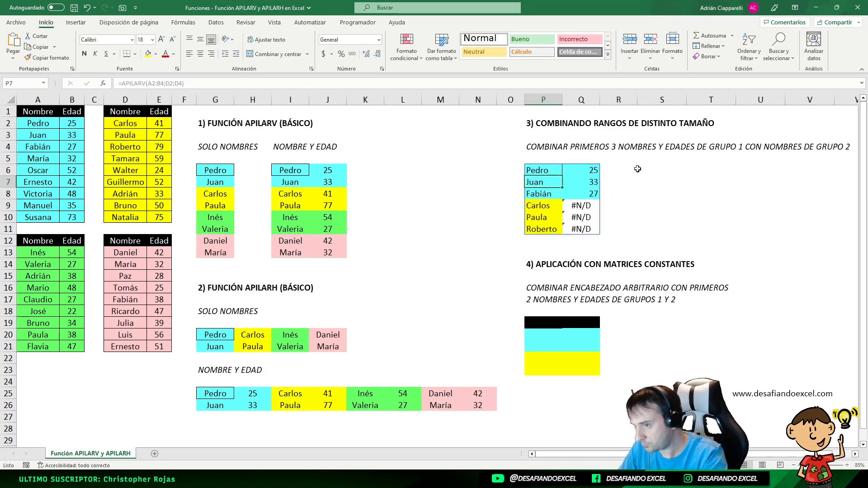
Step: Examine how the P6 array fills the group 1 rows, the group 2 names and the cells beside those names in Q9:Q11
click(543, 172)
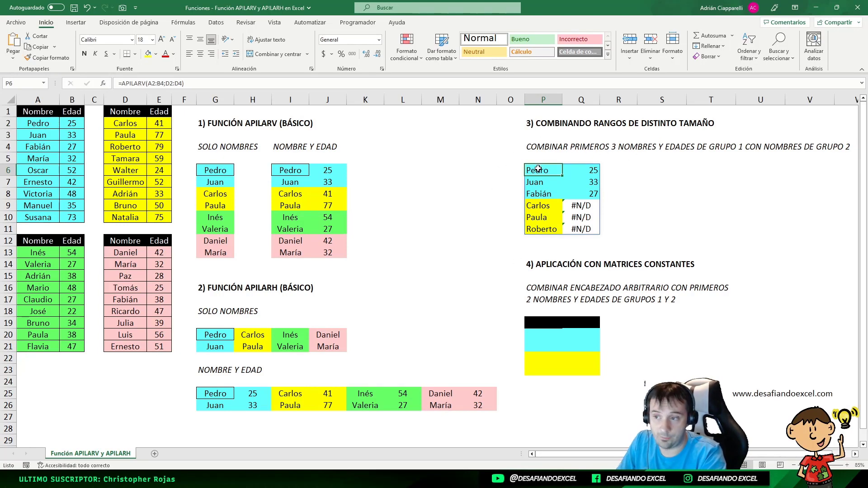
drag(540, 171, 581, 194)
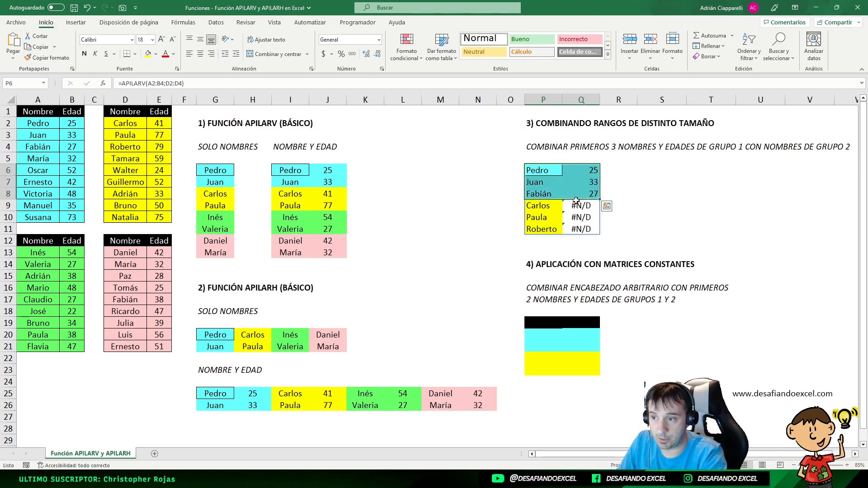
click(542, 206)
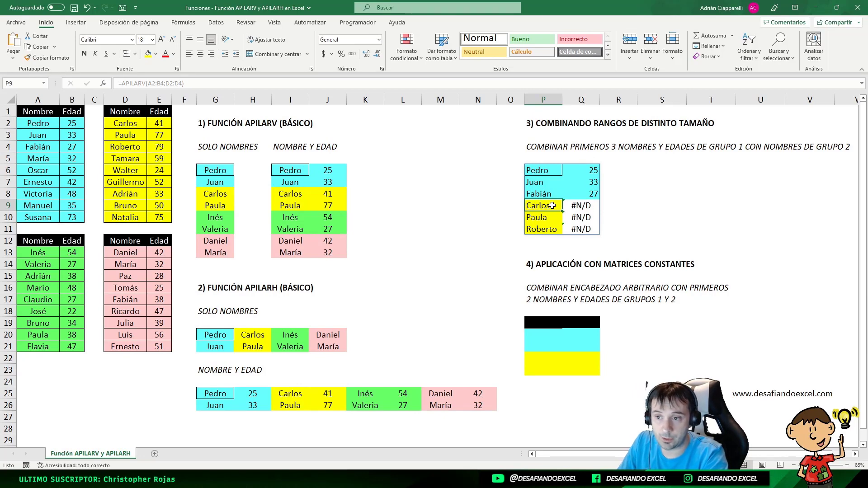
drag(540, 204, 536, 233)
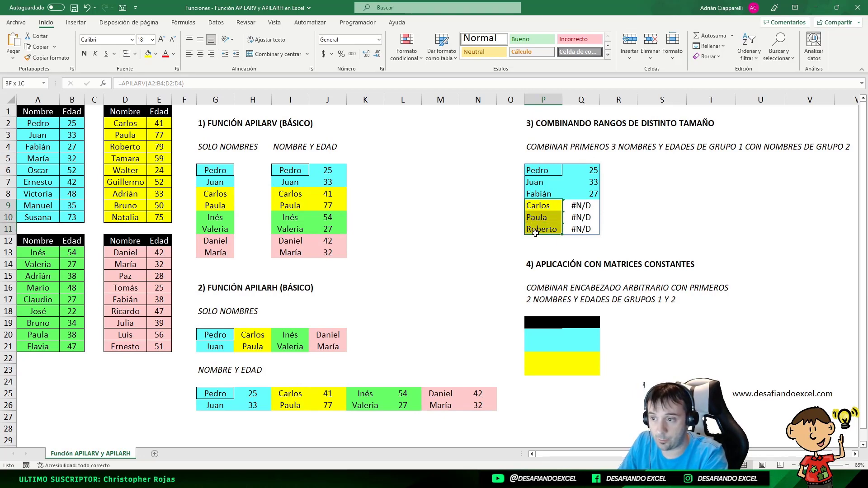
click(580, 205)
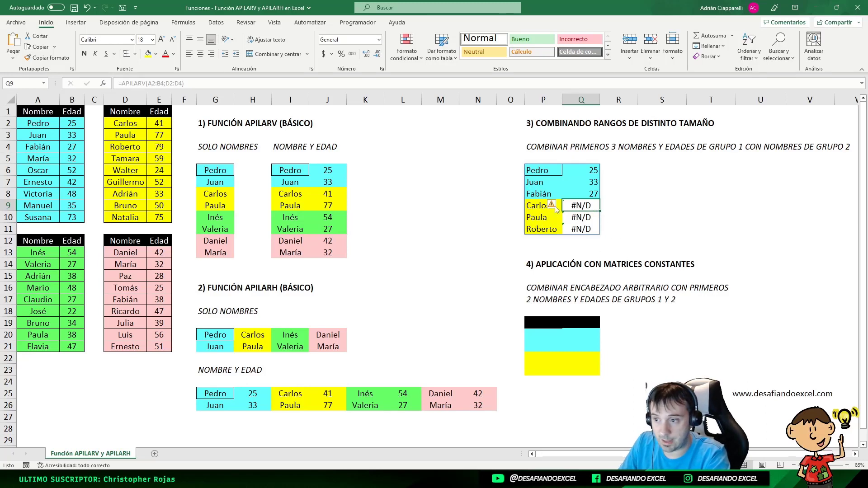
drag(579, 204, 580, 229)
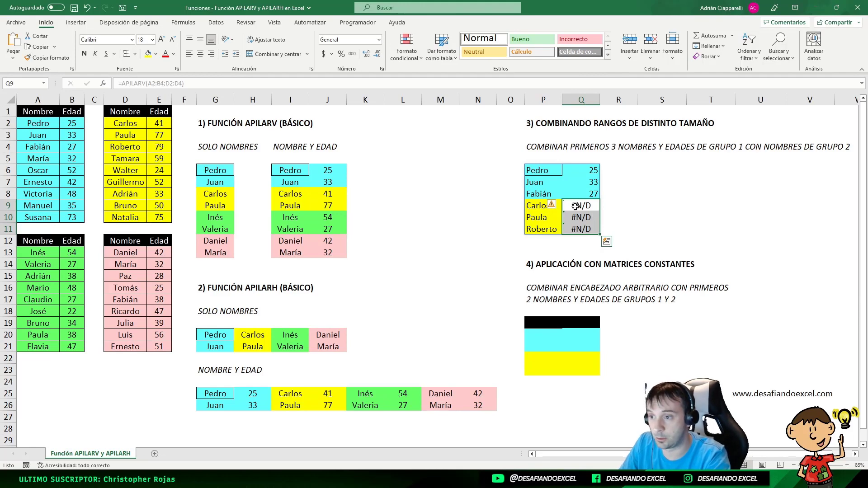
click(587, 170)
click(536, 171)
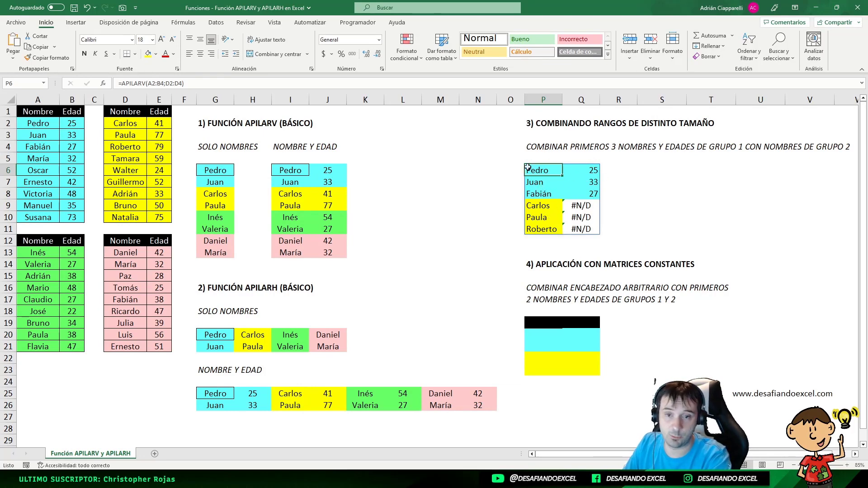
click(573, 204)
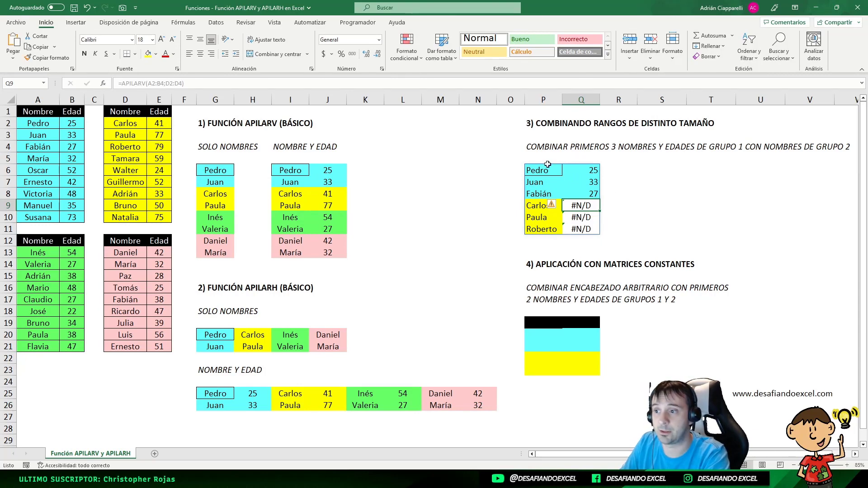
Step: Wrap the P6 formula in SI.ERROR with an empty text fallback: =SI.ERROR(APILARV(A2:B4;D2:D4);"")
click(536, 172)
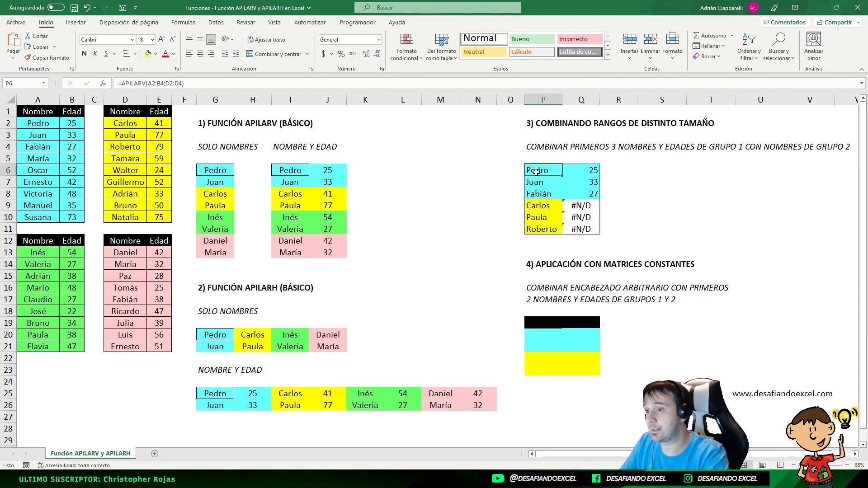
click(126, 84)
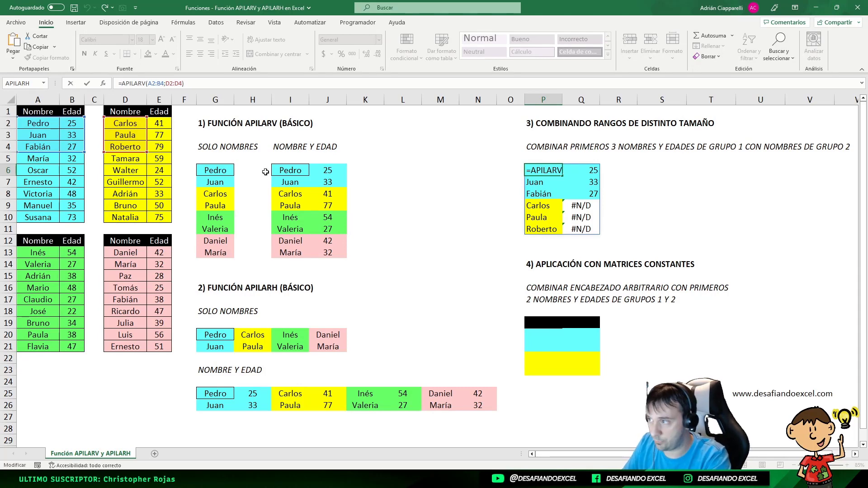
text(SI.ERROR)
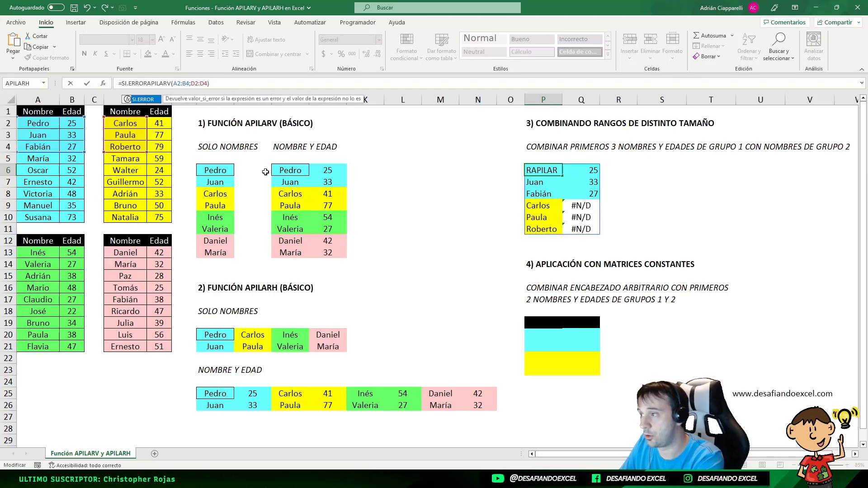
text(()
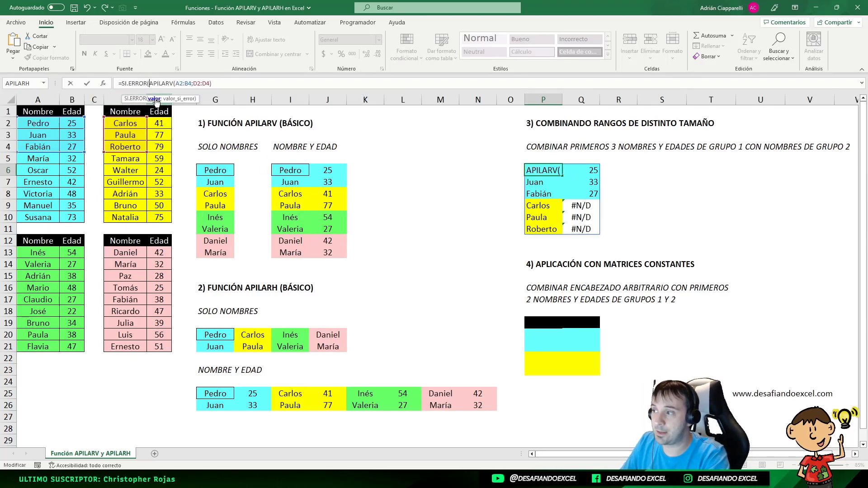
click(237, 82)
text(;)
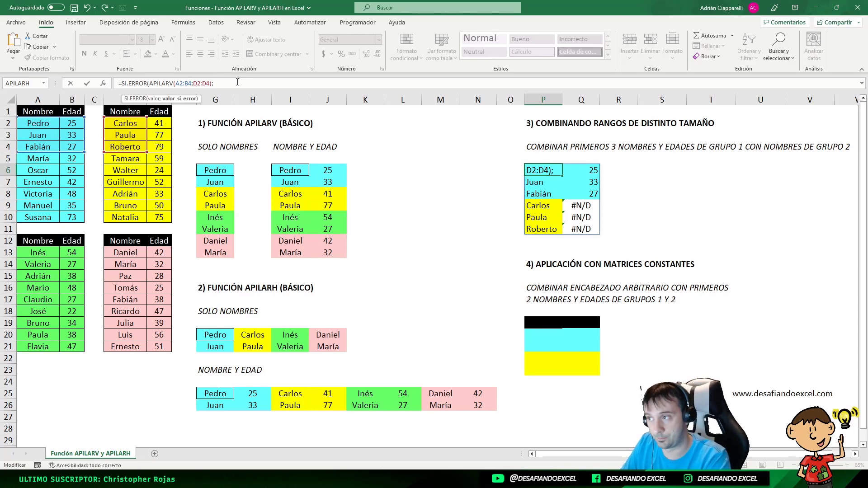
text(")
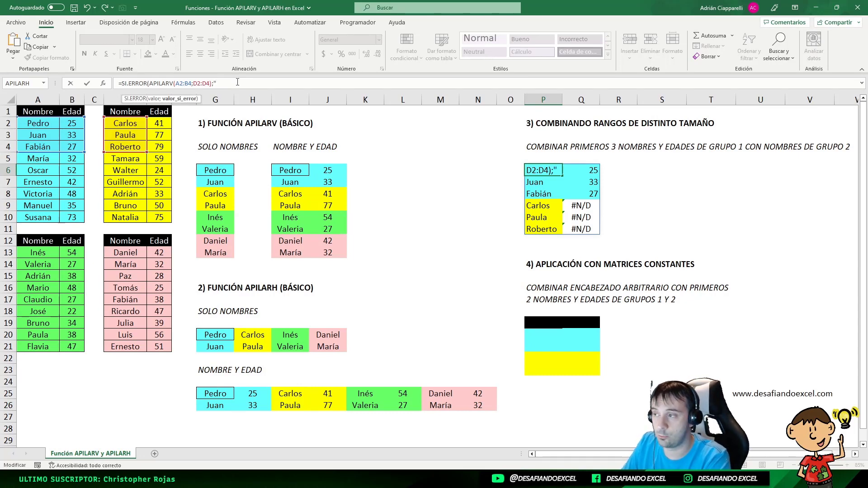
text(")
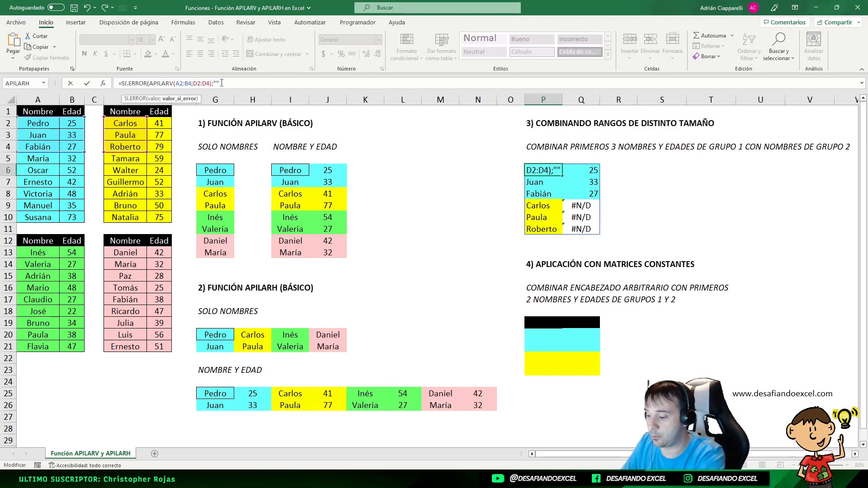
text())
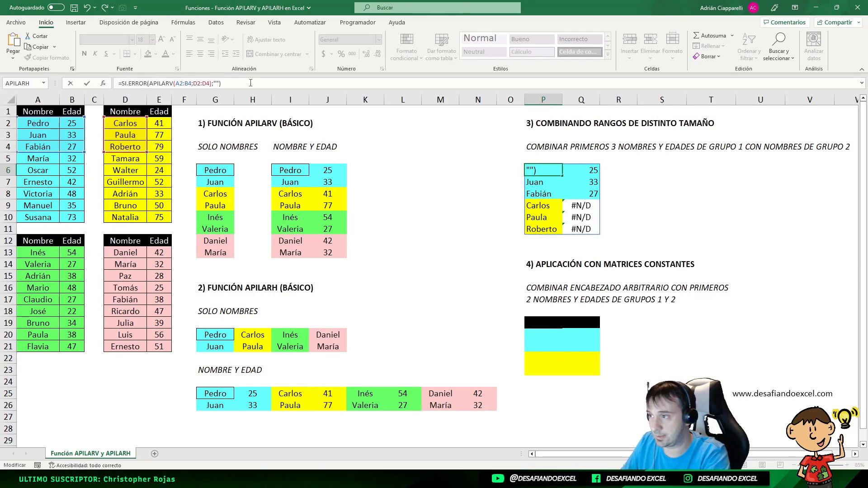
key(Return)
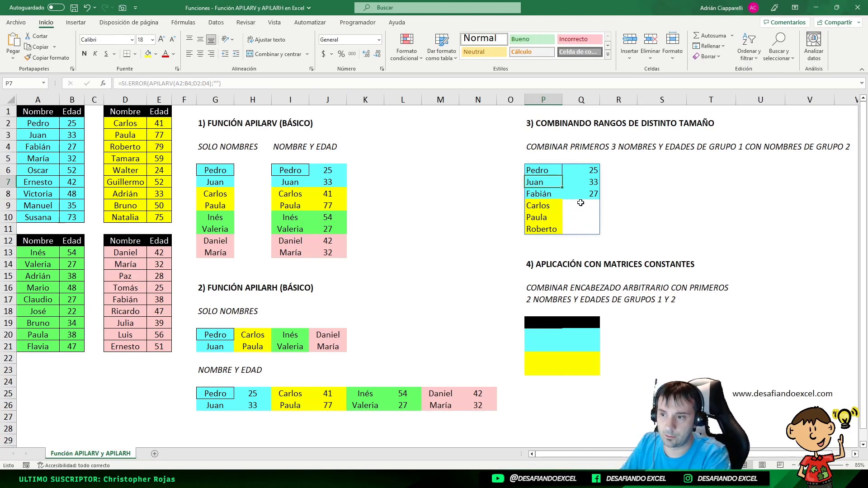
click(547, 169)
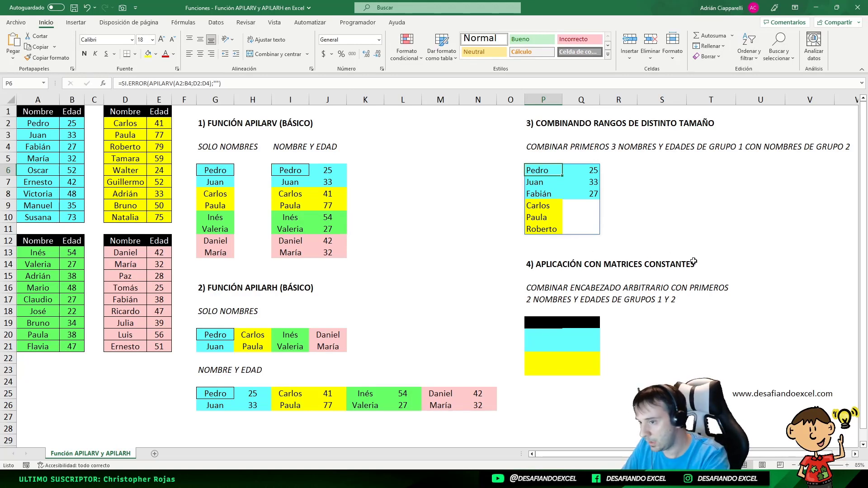
Step: Examine the constant-array exercise in section 4, the blank row P5:Q5 above the section 3 array, and the output cells from P19 down
click(532, 264)
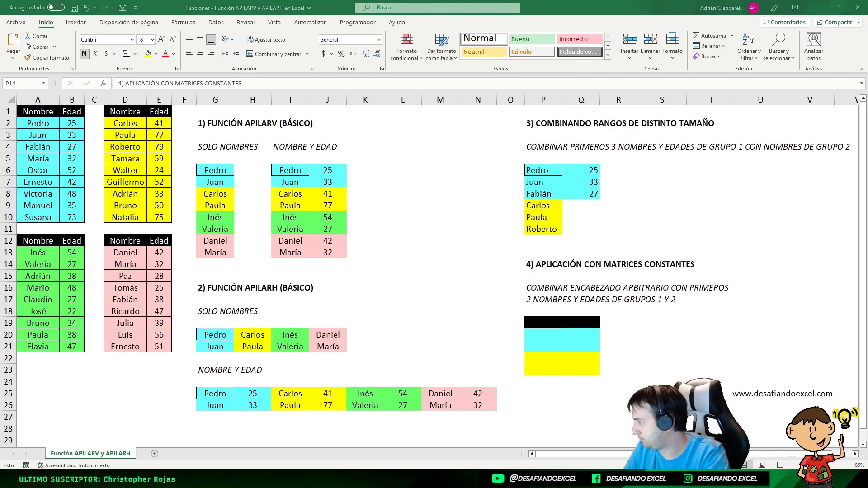
key(F2)
key(Escape)
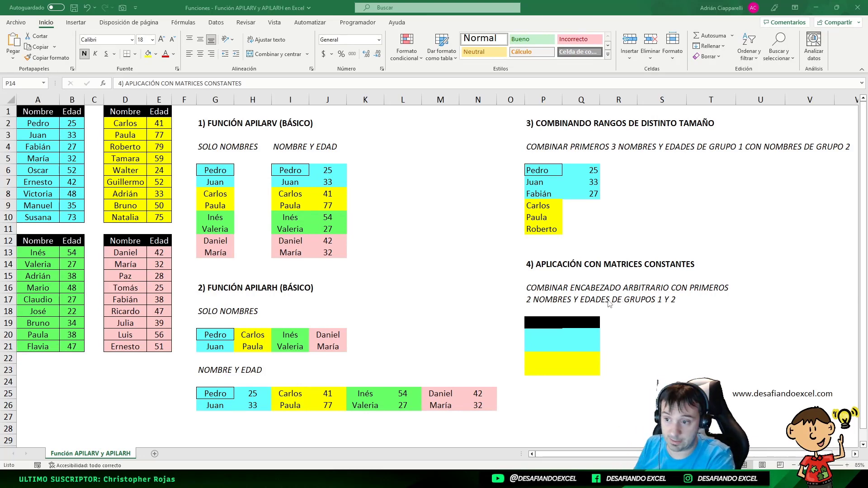
click(544, 283)
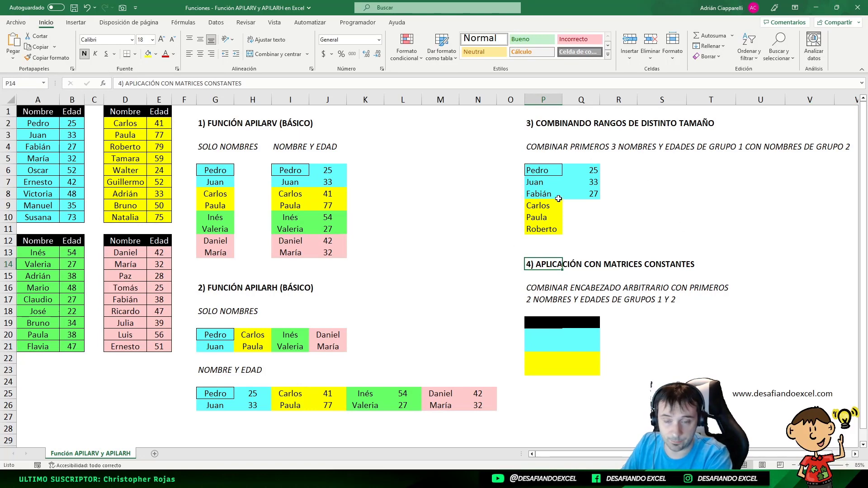
click(537, 158)
drag(536, 157, 594, 156)
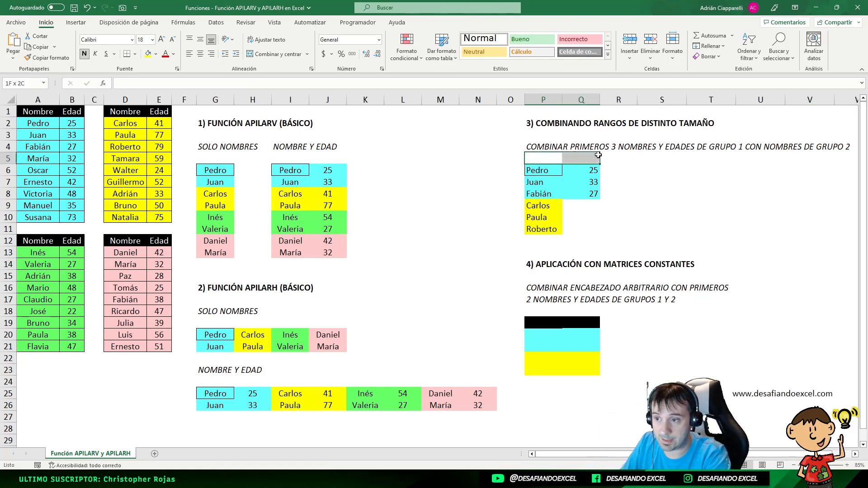
click(546, 158)
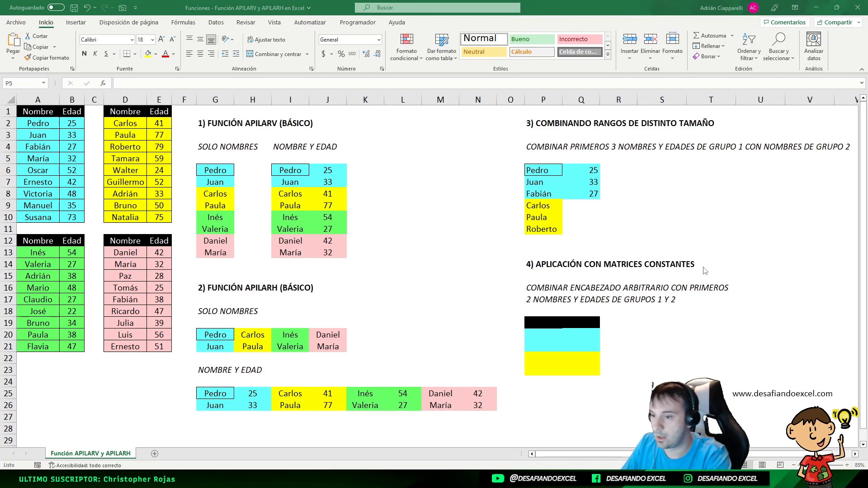
click(550, 321)
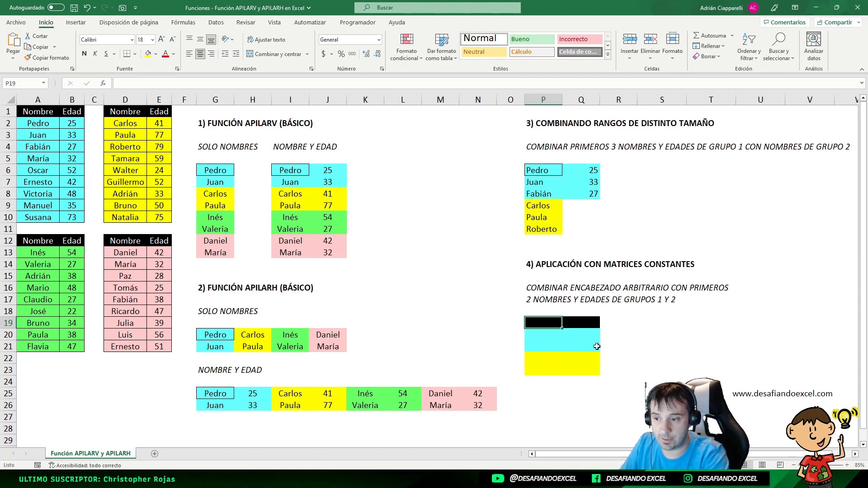
click(532, 334)
drag(532, 334, 568, 340)
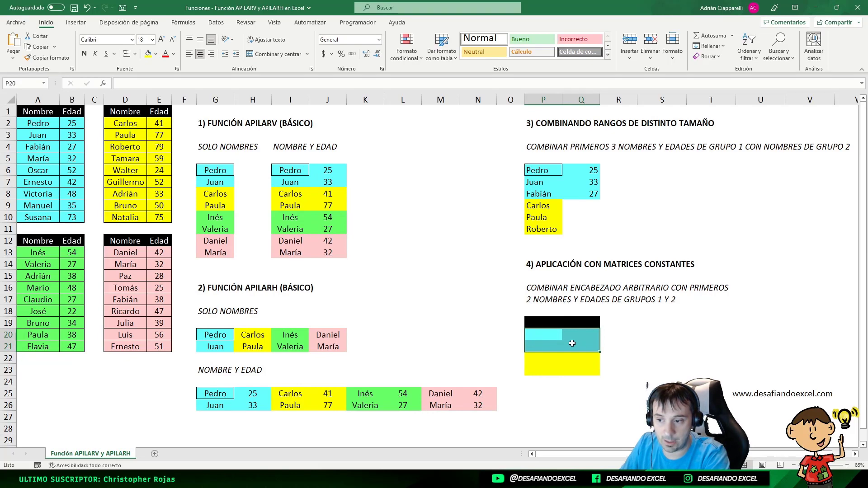
Step: Start an APILARV formula in P19 with the constant header array {"Nombre"\"Edad"} as its first argument
click(551, 321)
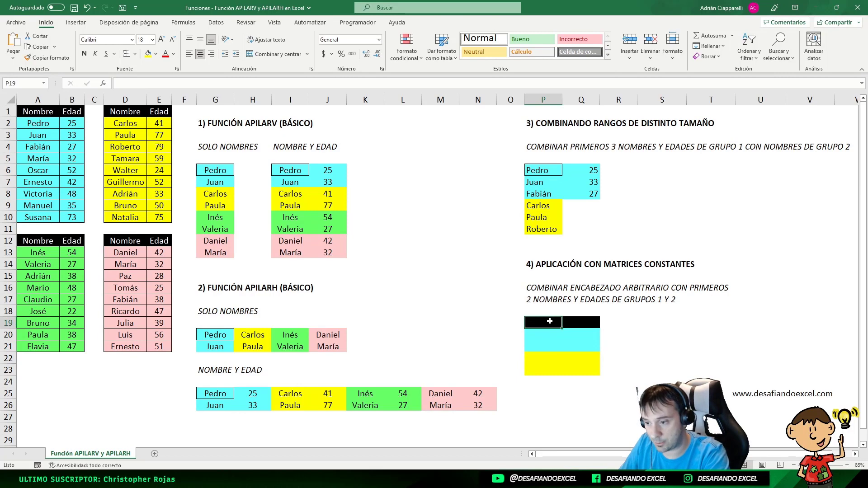
double_click(550, 321)
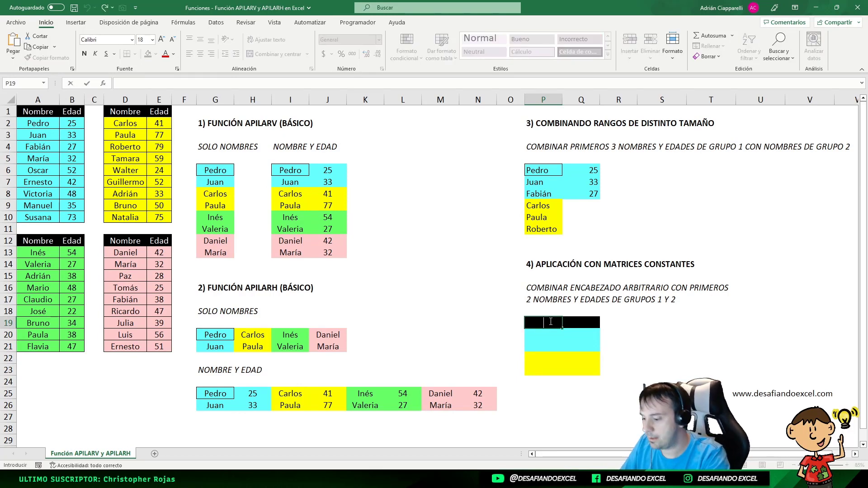
text(=)
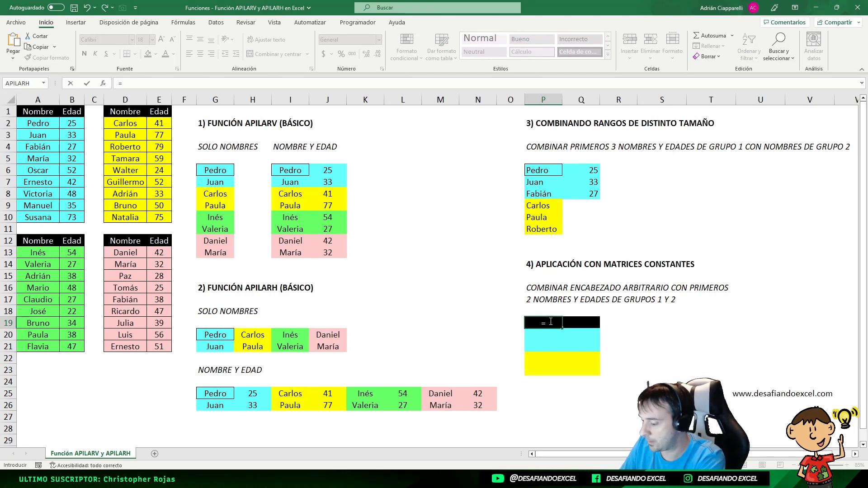
text(APILARV)
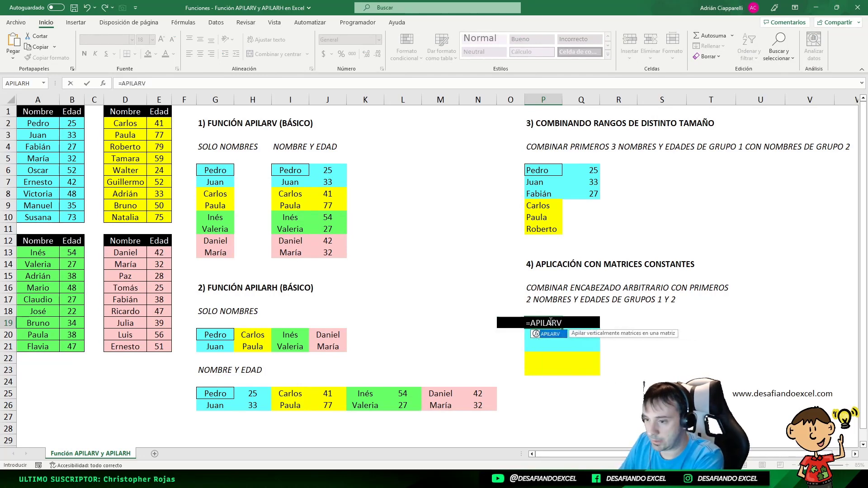
text(()
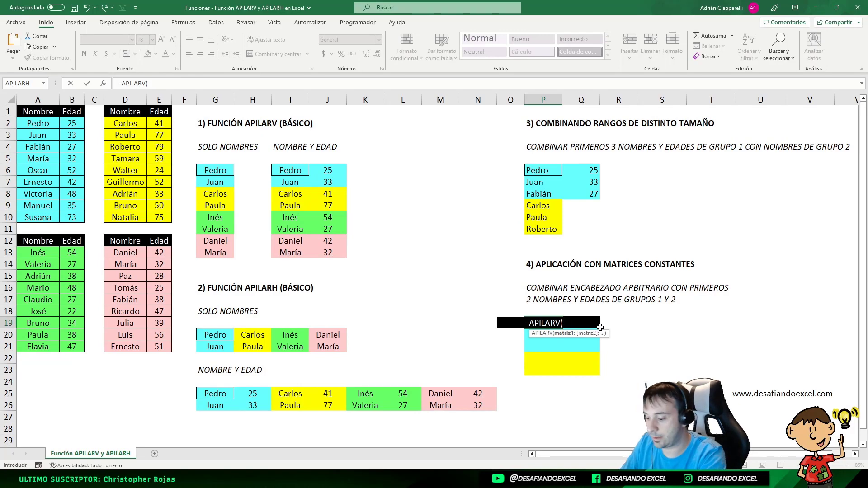
text({)
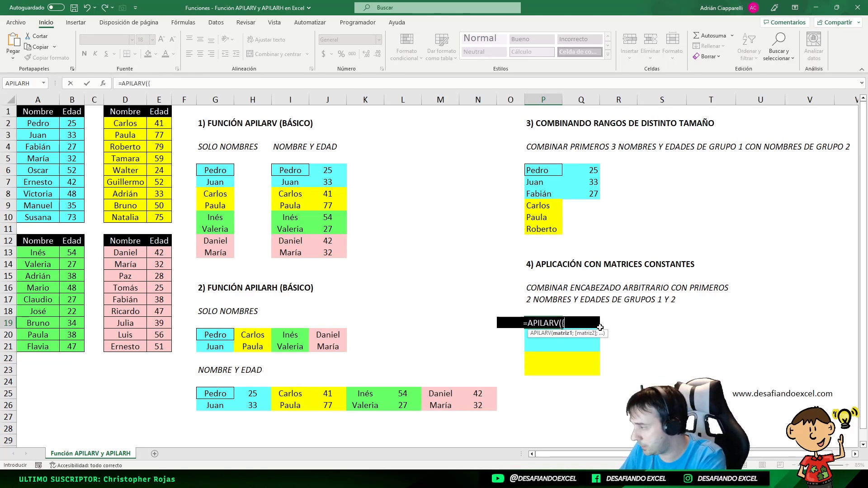
text(")
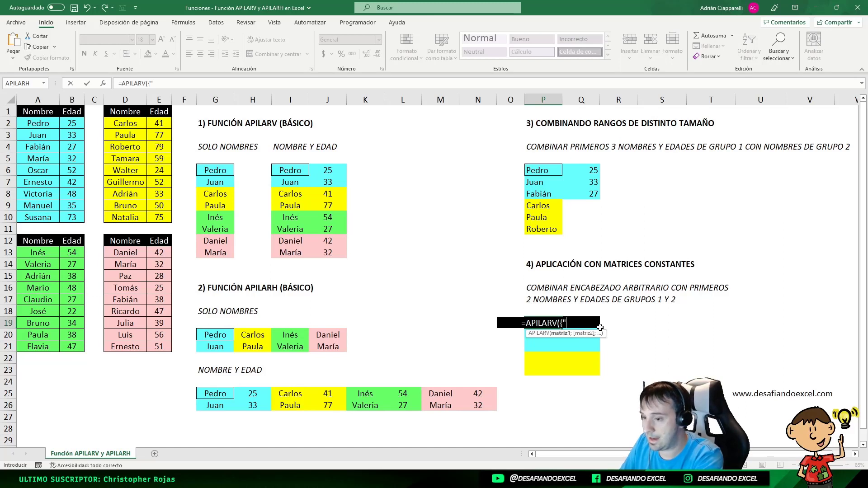
text(Nombre")
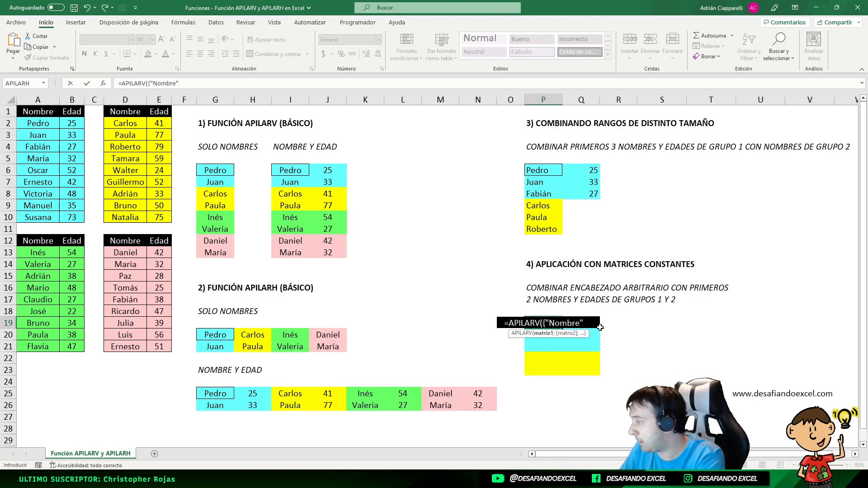
text(\)
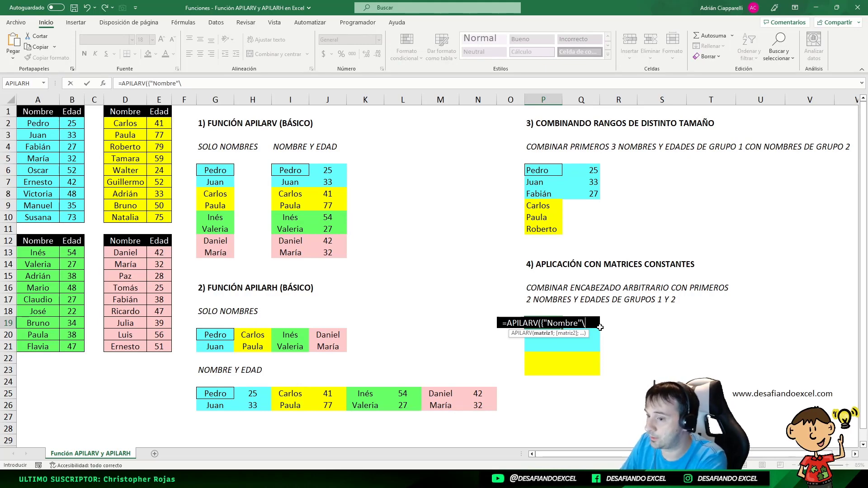
text(")
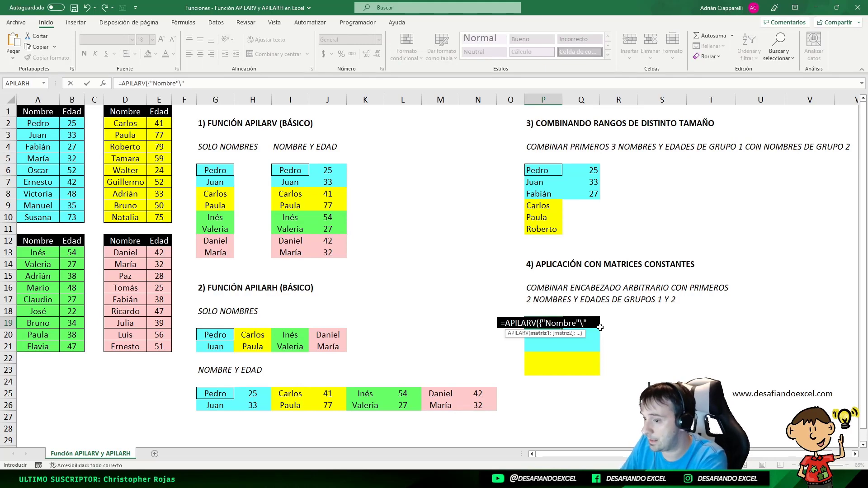
text(Edad)
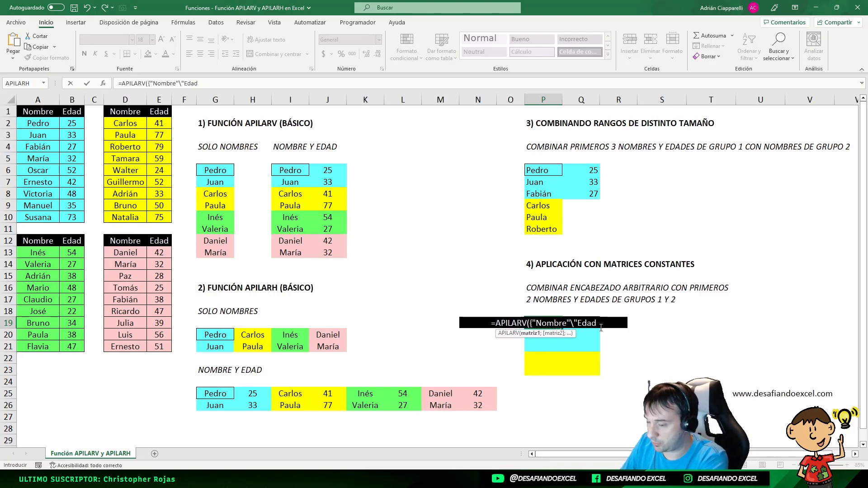
text(")
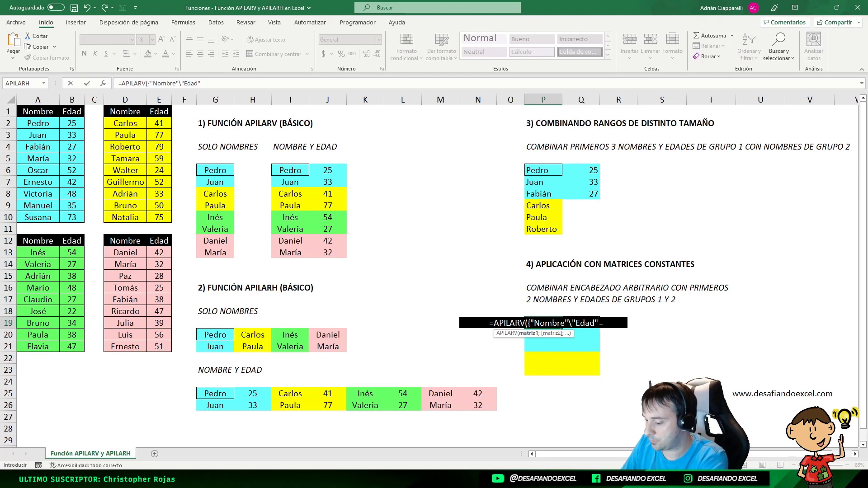
text(})
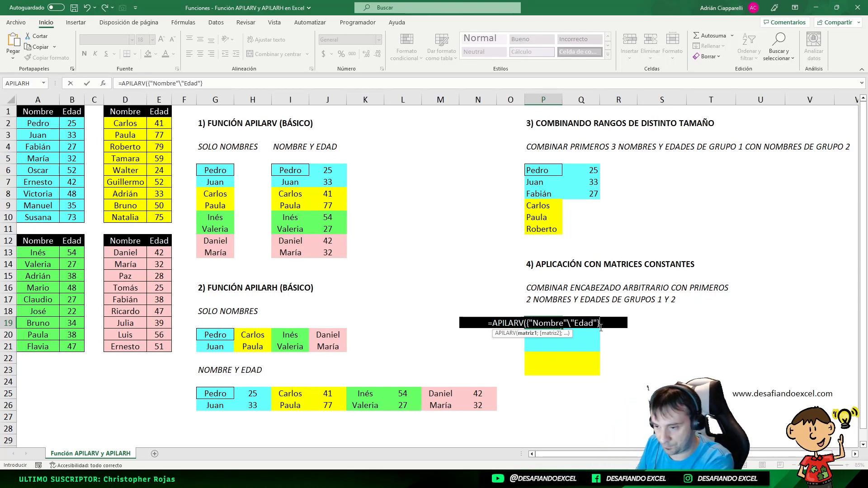
Step: Complete the P19 formula with the first two rows of groups 1 and 2: =APILARV({"Nombre"\"Edad"};A2:B3;D2:E3)
text(;)
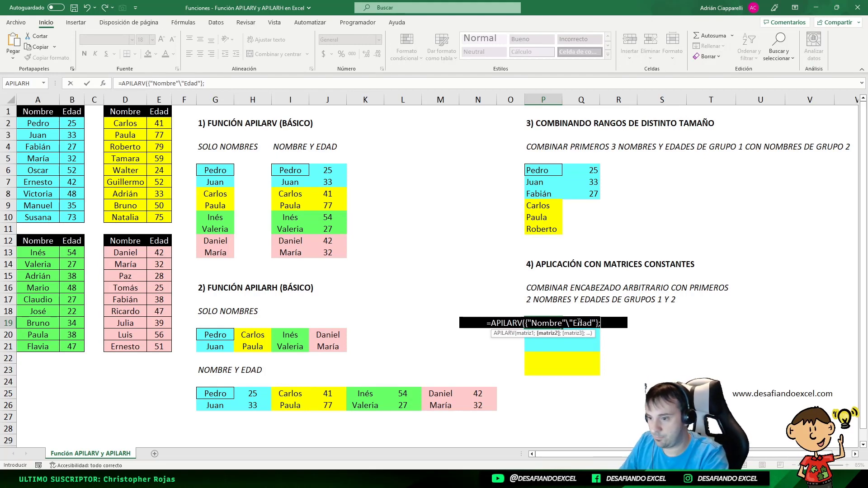
drag(36, 128, 72, 135)
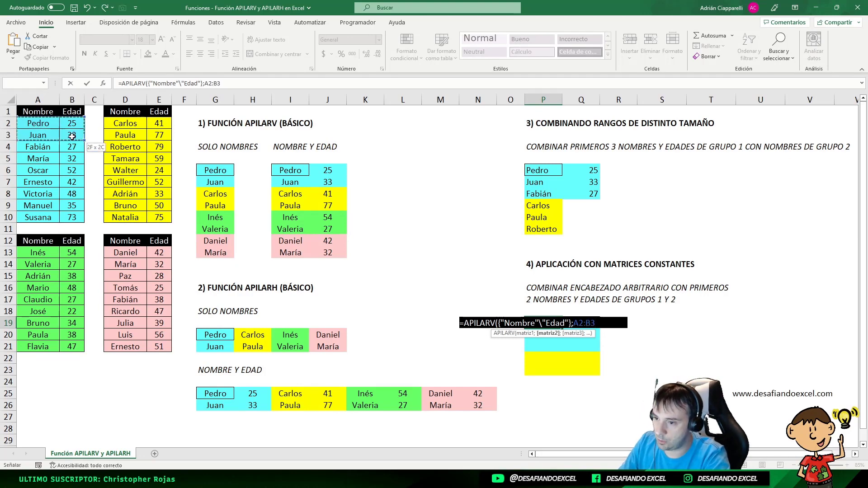
text(;)
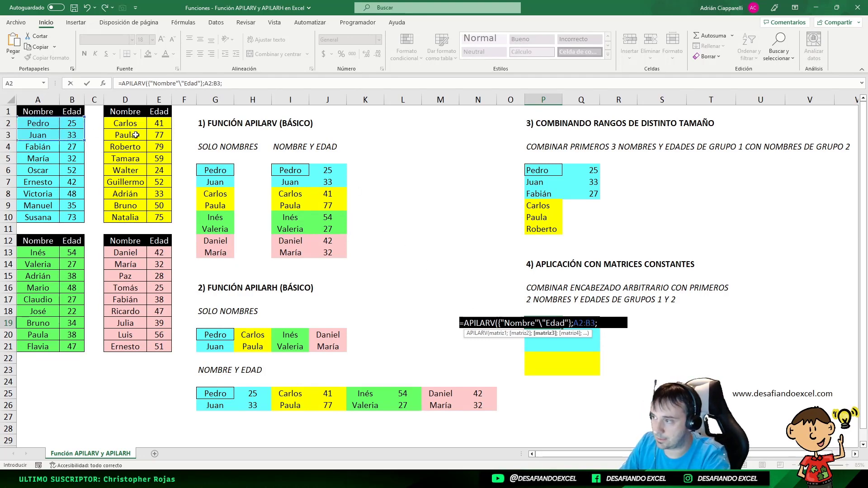
drag(121, 125, 157, 136)
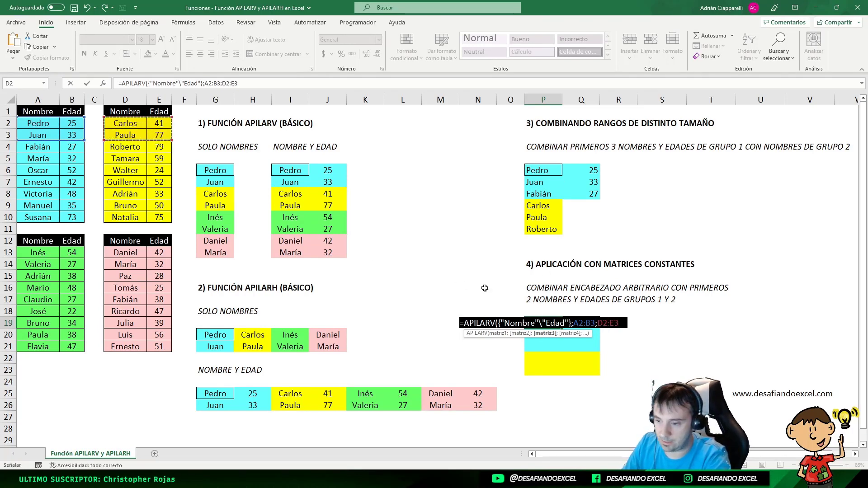
text())
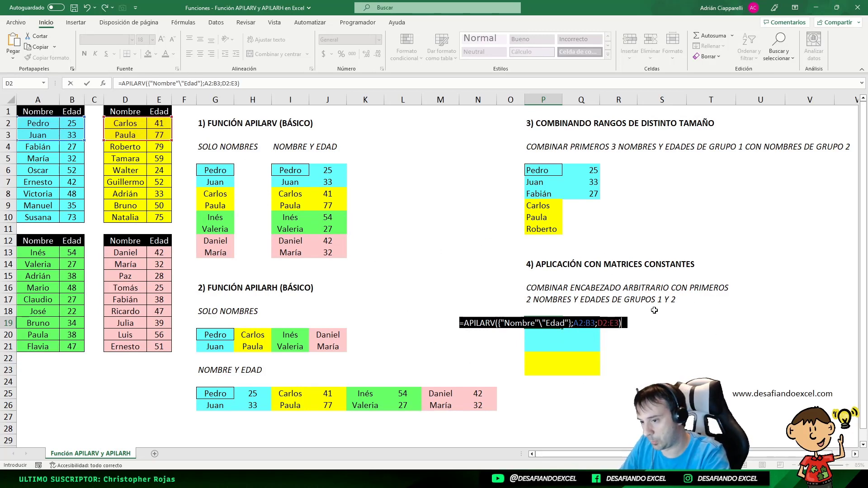
key(Return)
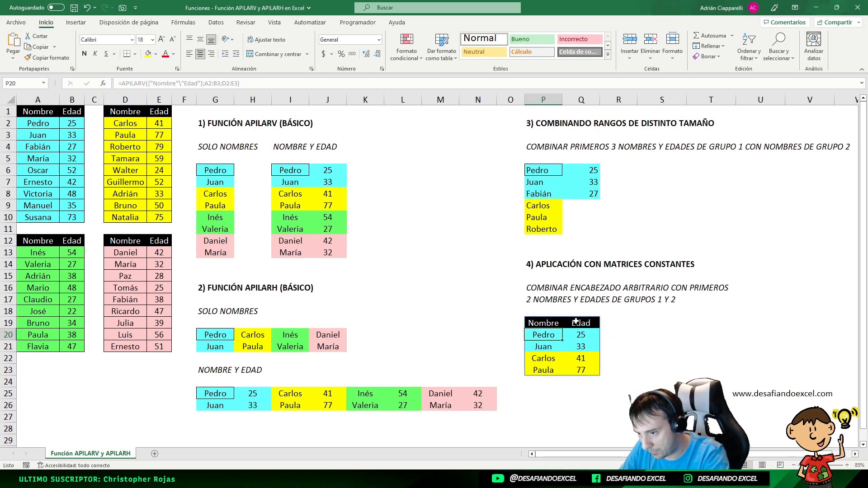
Step: Examine the backslash separator between "Nombre" and "Edad" in the P19 formula's constant array
click(549, 322)
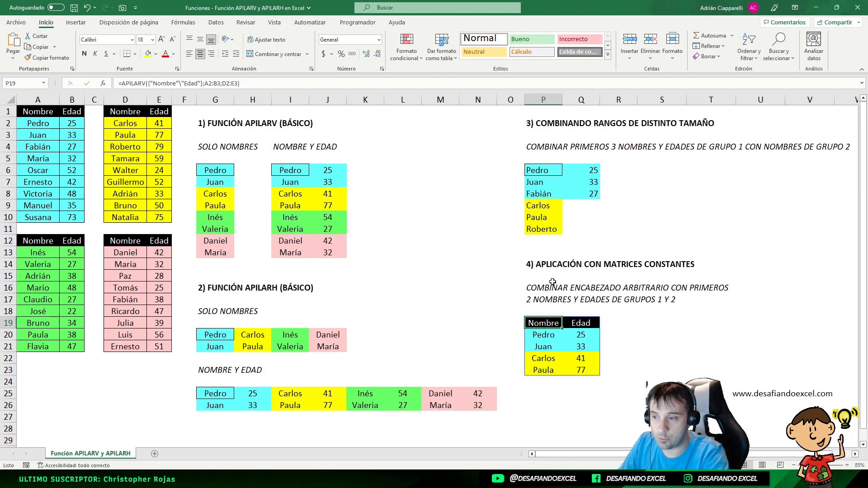
double_click(551, 321)
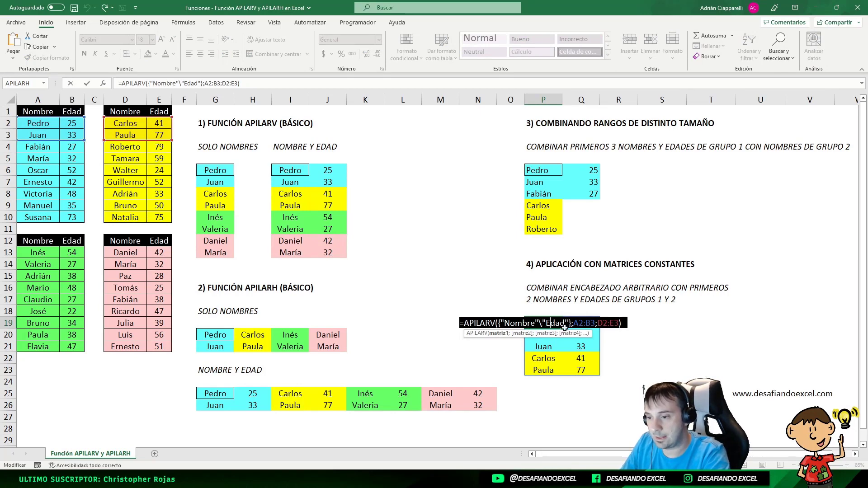
click(539, 322)
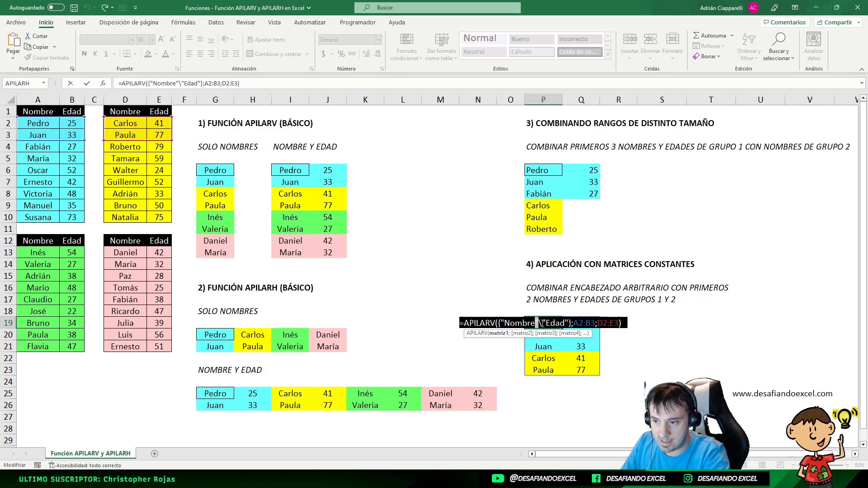
drag(542, 323, 537, 322)
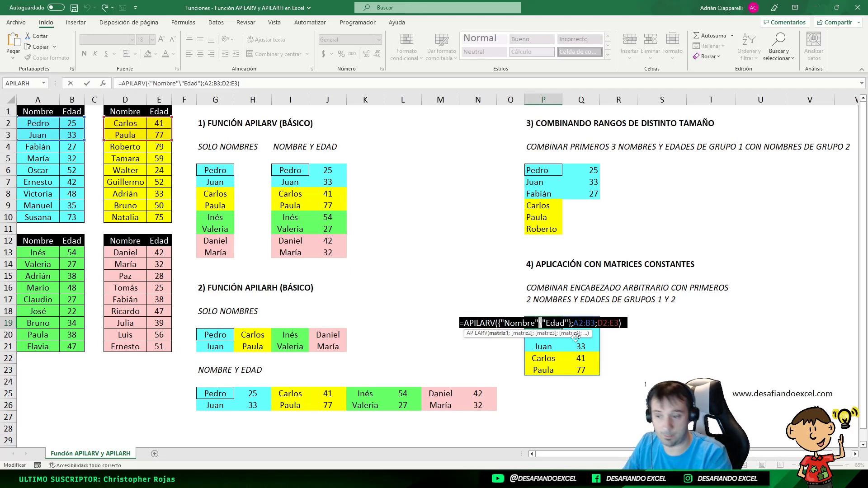
key(Escape)
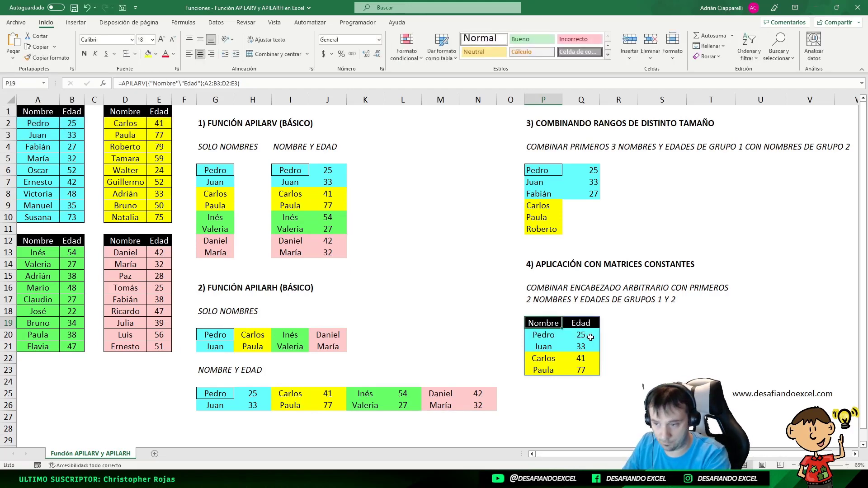
Step: Replace the backslash in the P19 header array with a semicolon: =APILARV({"Nombre";"Edad"};A2:B3;D2:E3)
double_click(548, 324)
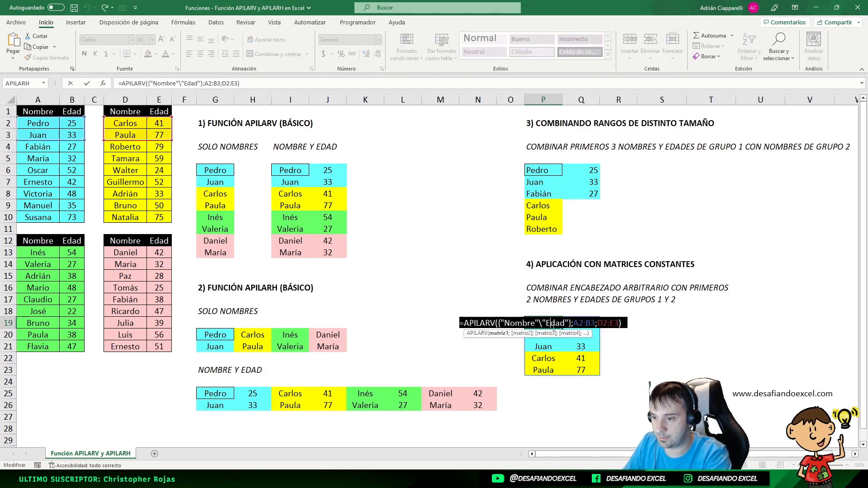
key(BackSpace)
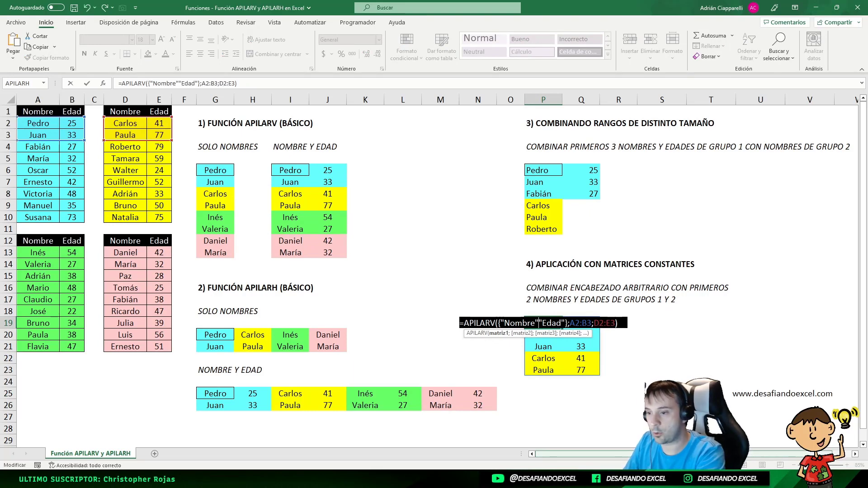
text(;)
key(Return)
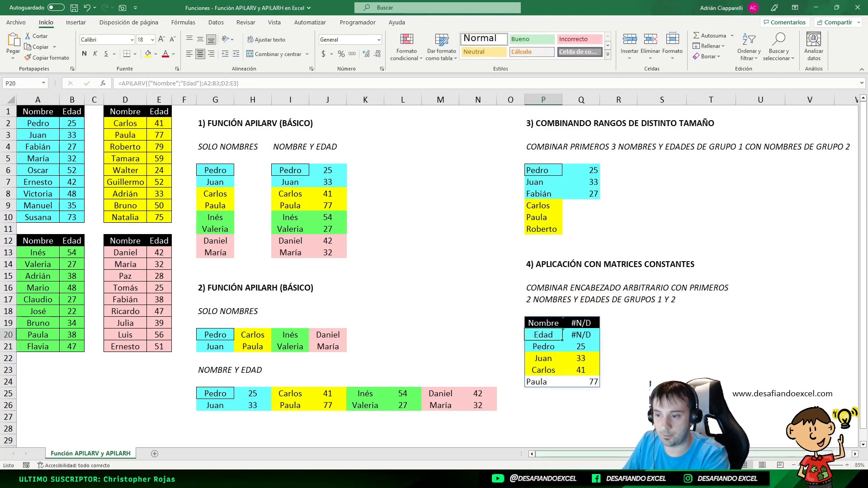
Step: Examine how the semicolon-separated header array and both groups' rows are stacked in P19:Q24, and check the P19 formula
click(543, 323)
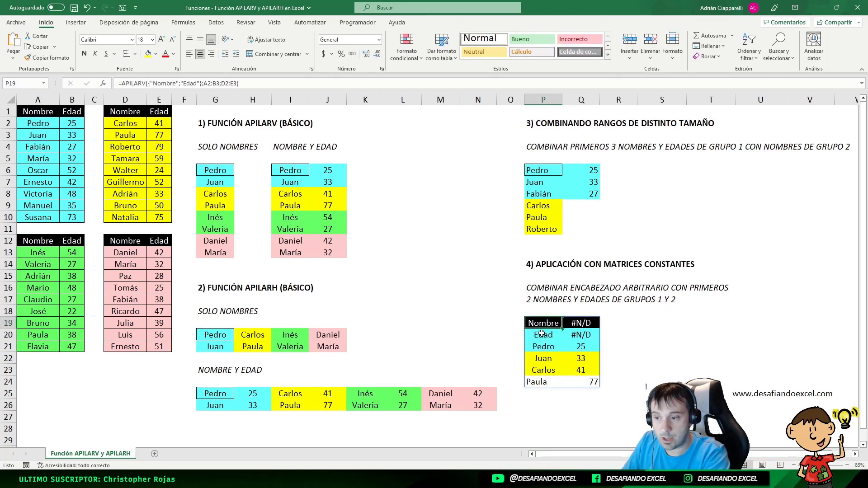
click(541, 335)
drag(544, 347, 571, 356)
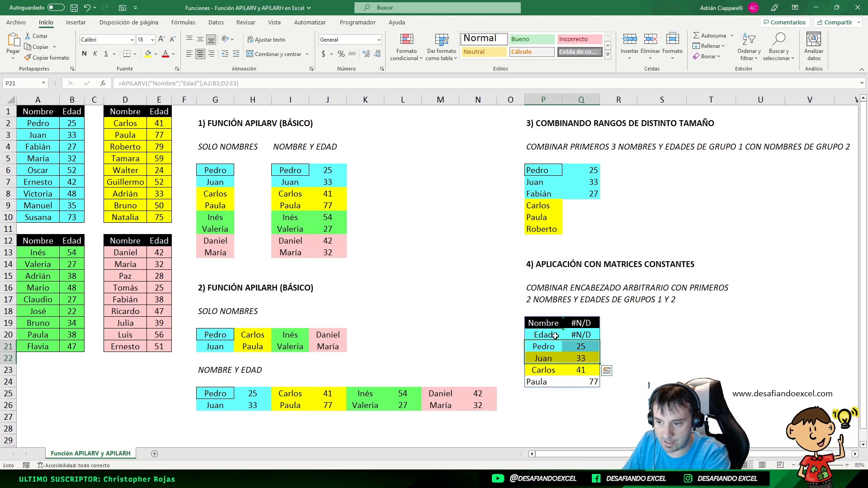
click(536, 371)
drag(536, 370, 590, 383)
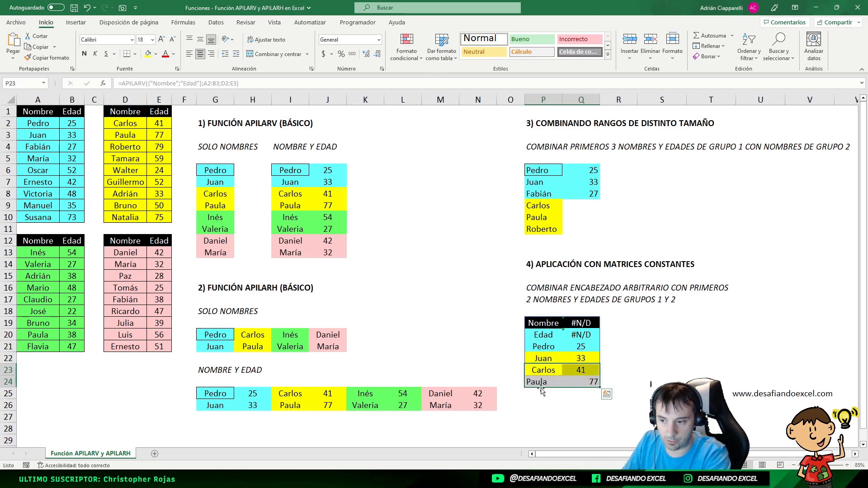
click(539, 326)
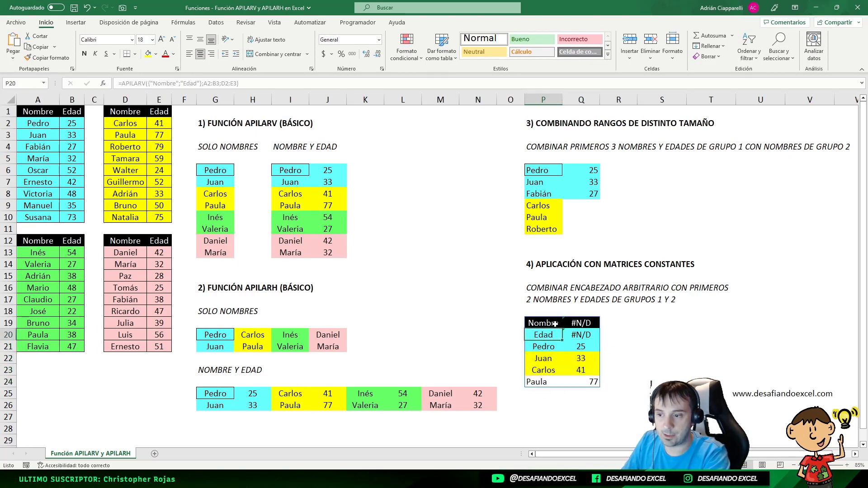
double_click(539, 328)
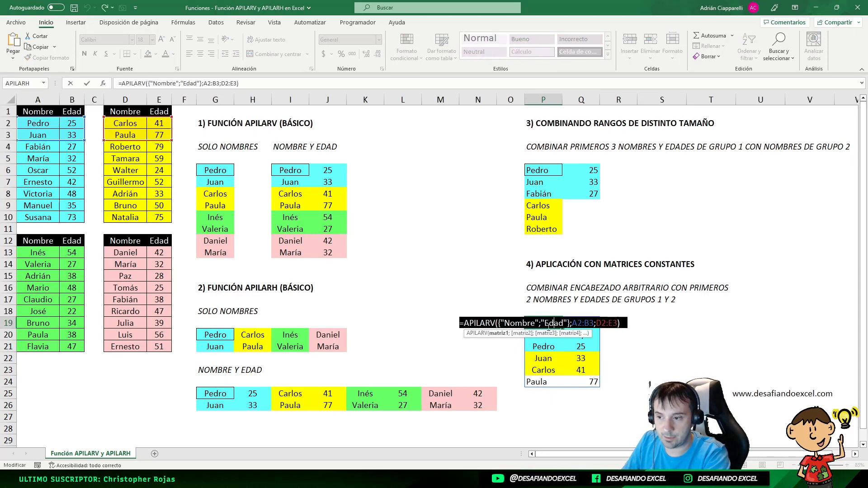
key(Escape)
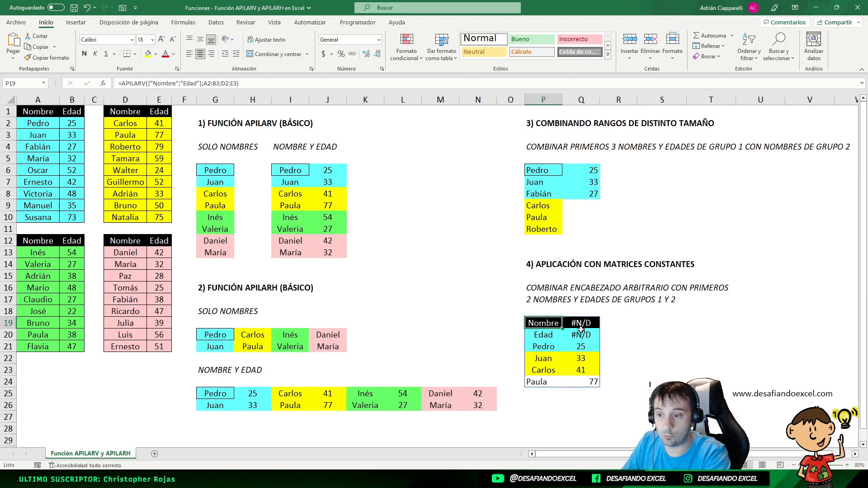
Step: Restore the backslash separator in the P19 header array: =APILARV({"Nombre"\"Edad"};A2:B3;D2:E3)
double_click(544, 322)
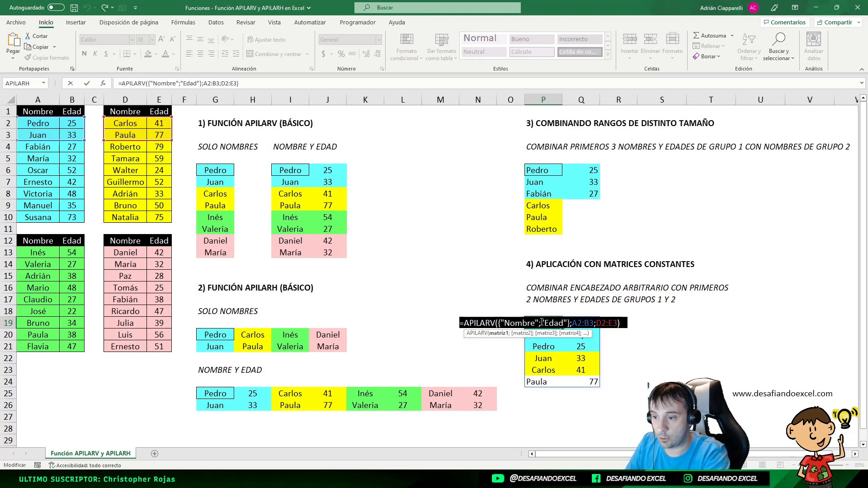
text(\)
key(Return)
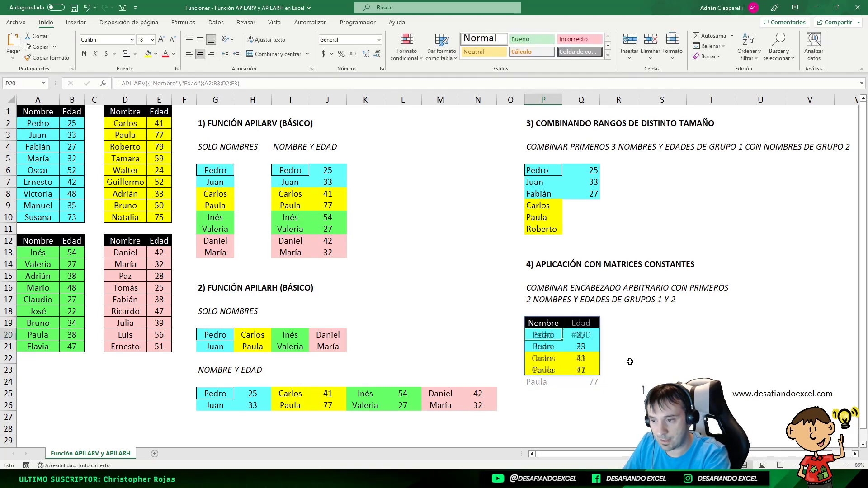
Step: Examine the header cells P19:Q19 and the constant array in the P19 formula, leaving the formula as it is
click(580, 324)
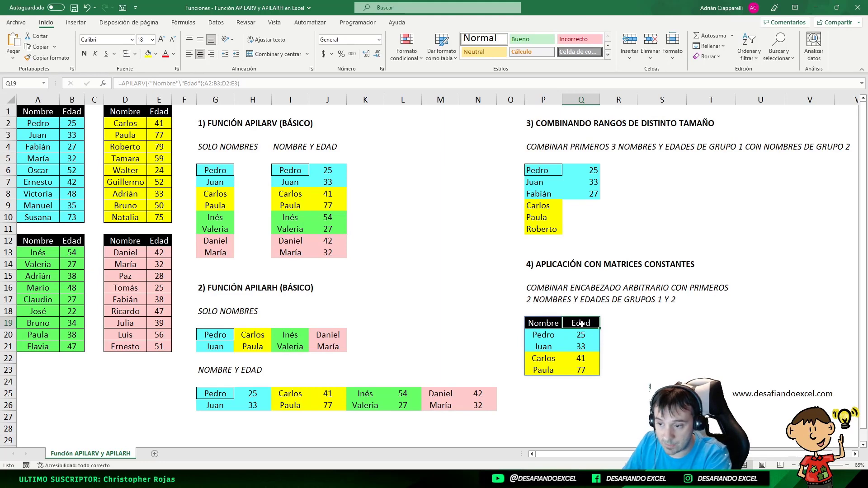
double_click(549, 324)
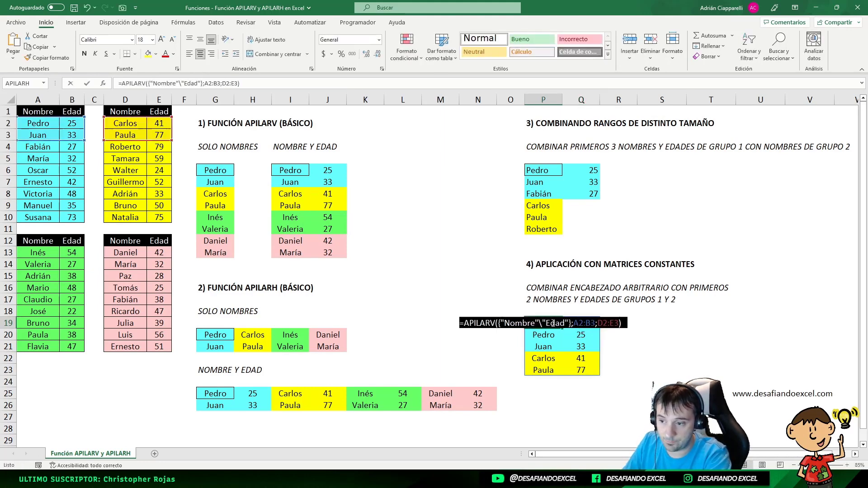
key(Escape)
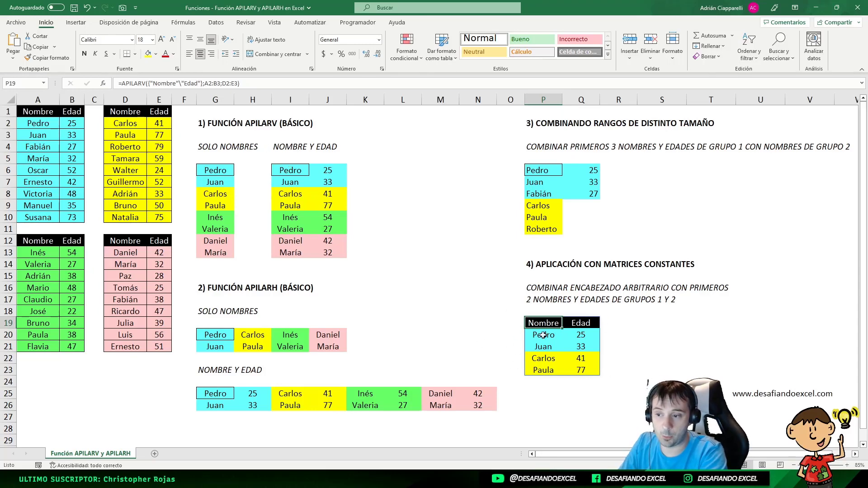
double_click(553, 322)
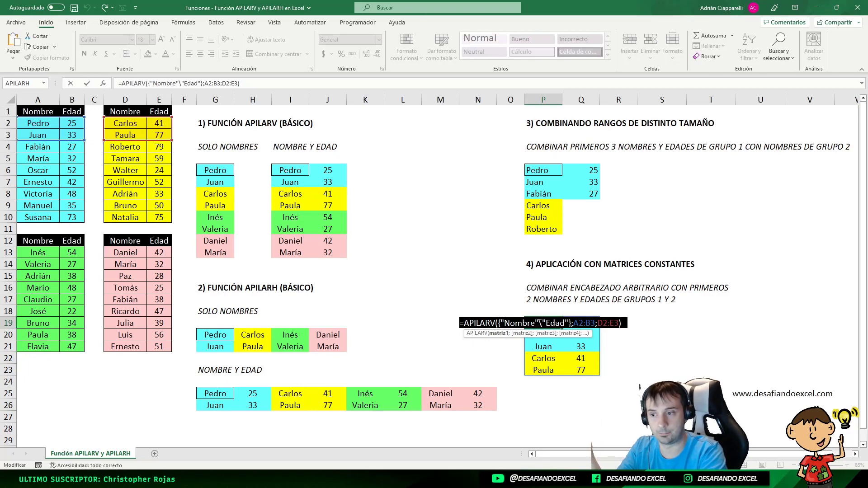
key(Return)
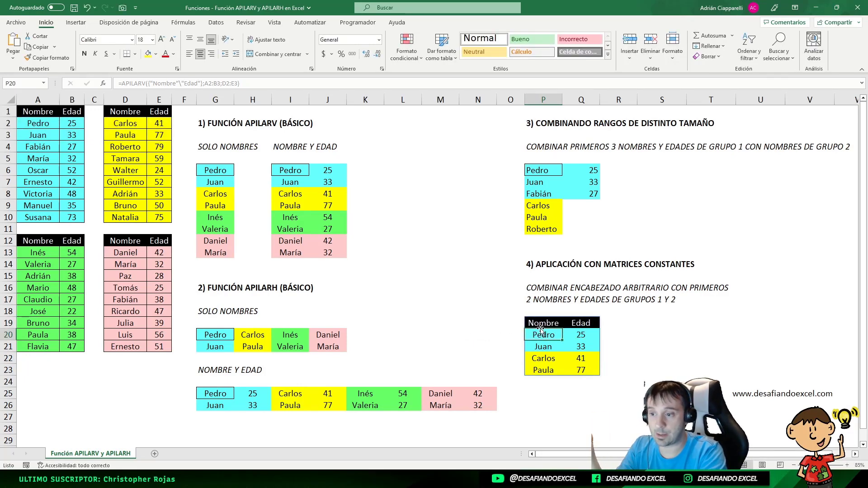
click(539, 326)
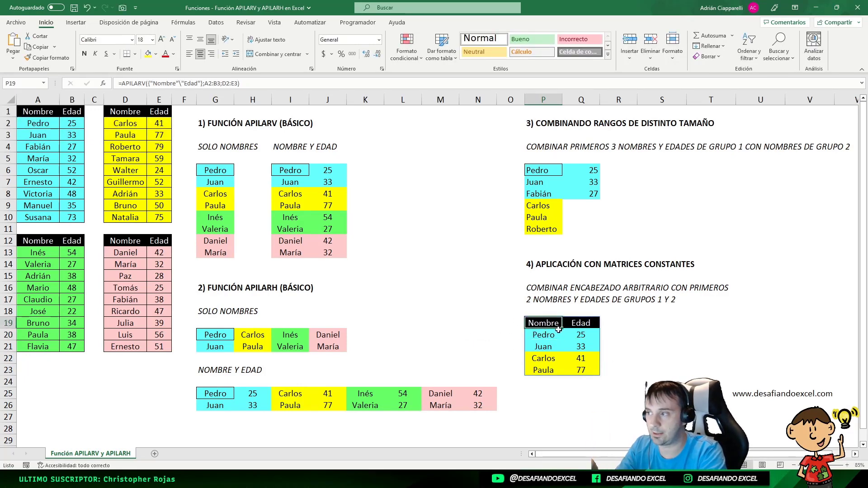